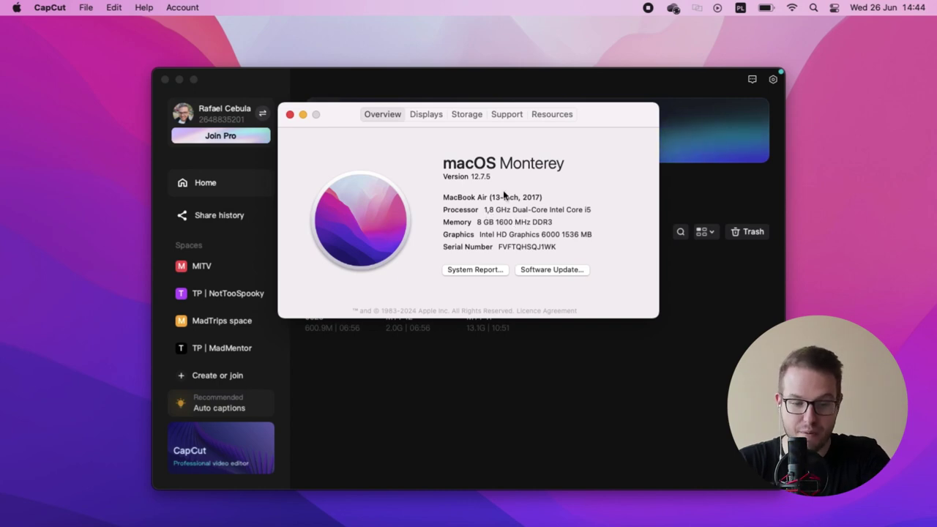
- Check the Mac's storage (41.65 GB free of 121.12 GB), then close About This Mac
left_click(472, 117)
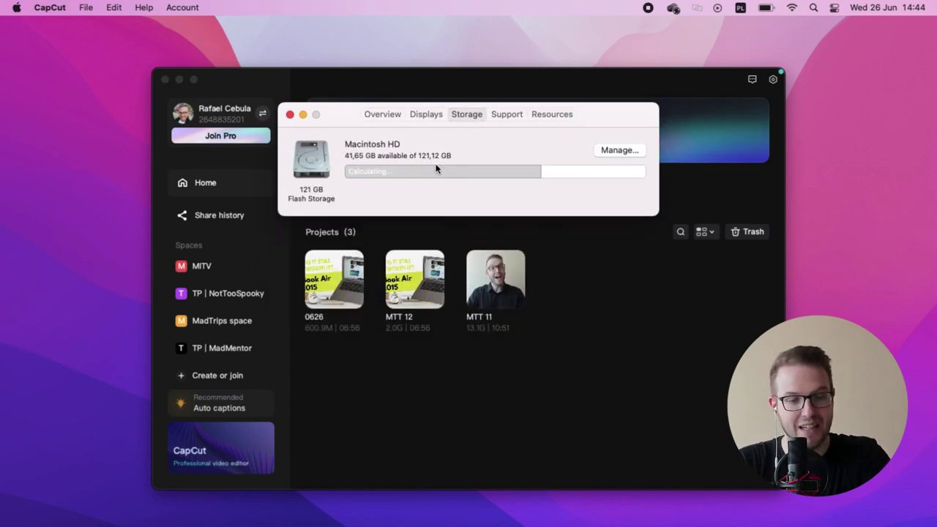
left_click(290, 117)
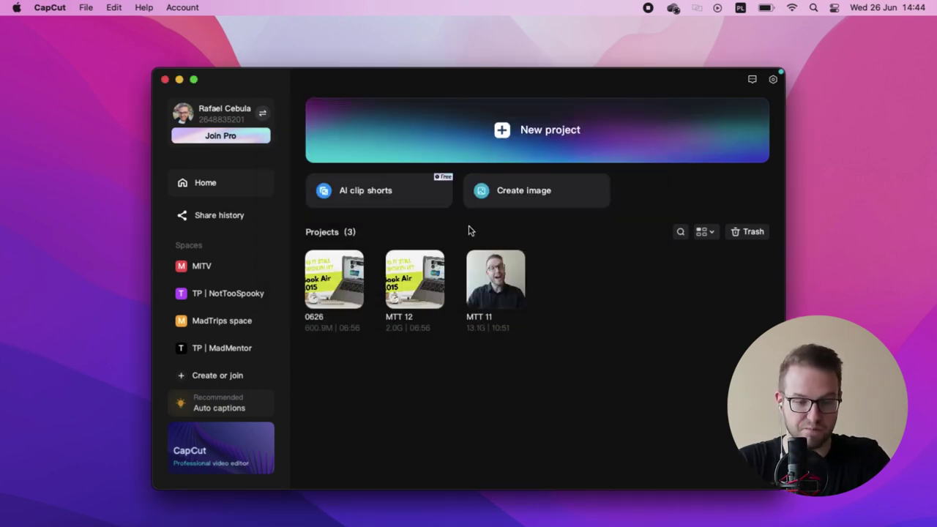
key("F4")
scroll(500, 237, "right", 3)
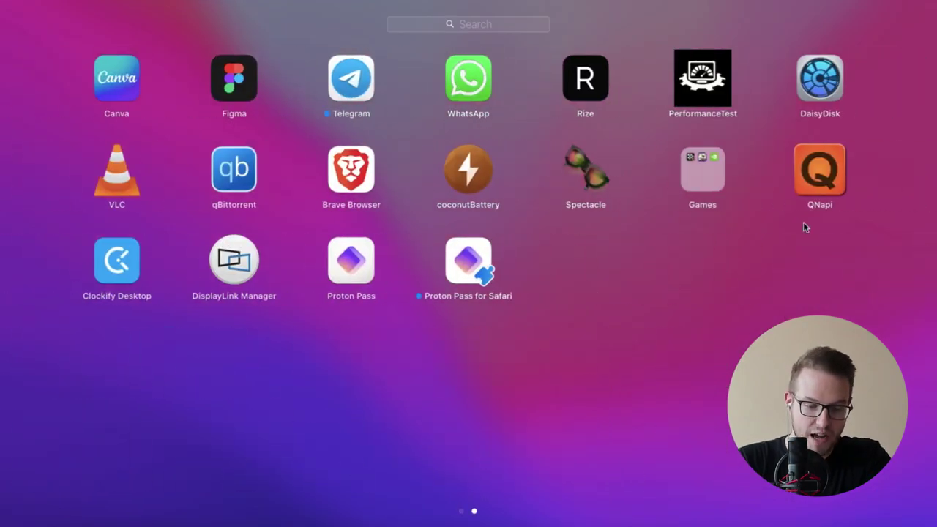
left_click(474, 176)
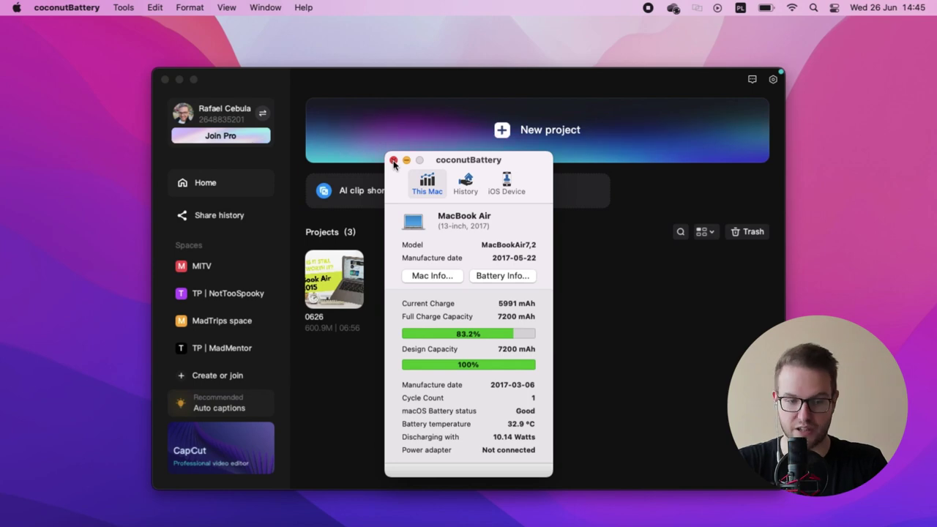
left_click(394, 160)
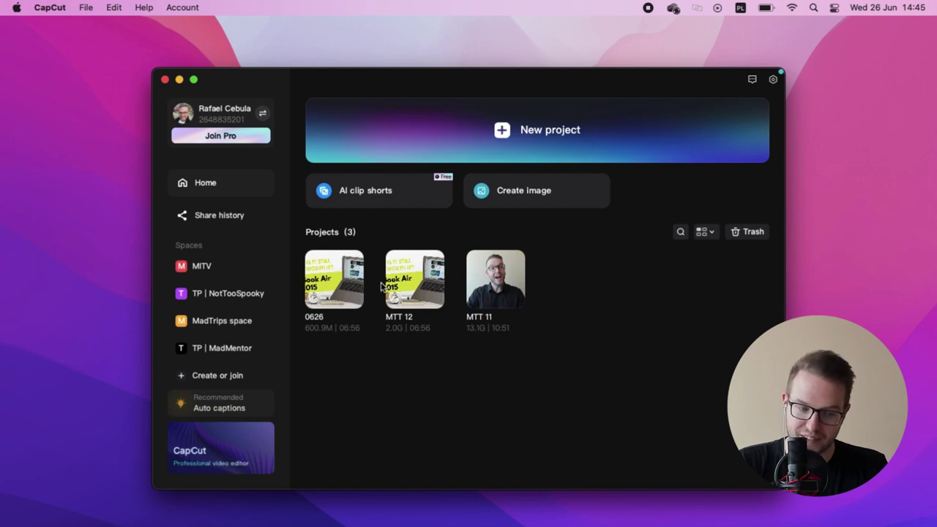
- Check the battery charge level in the menu-bar battery menu, then dismiss it
left_click(765, 8)
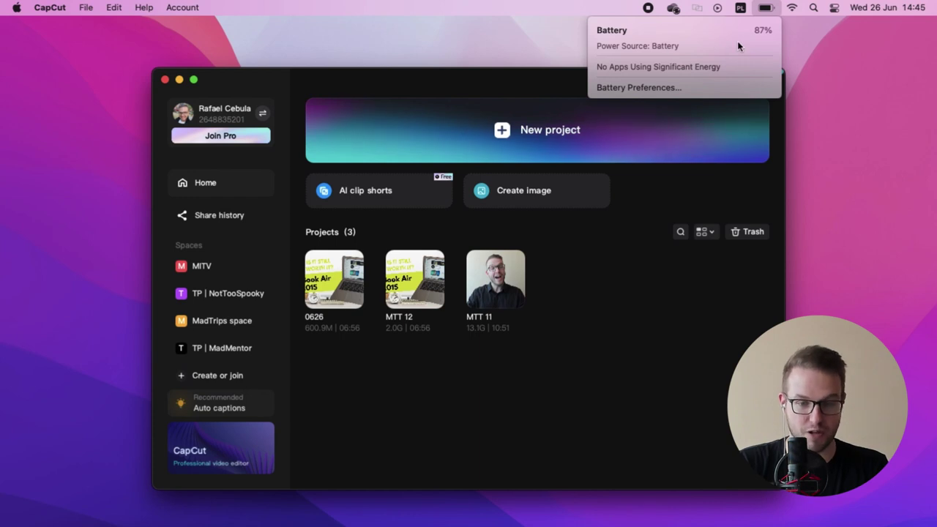
left_click(765, 7)
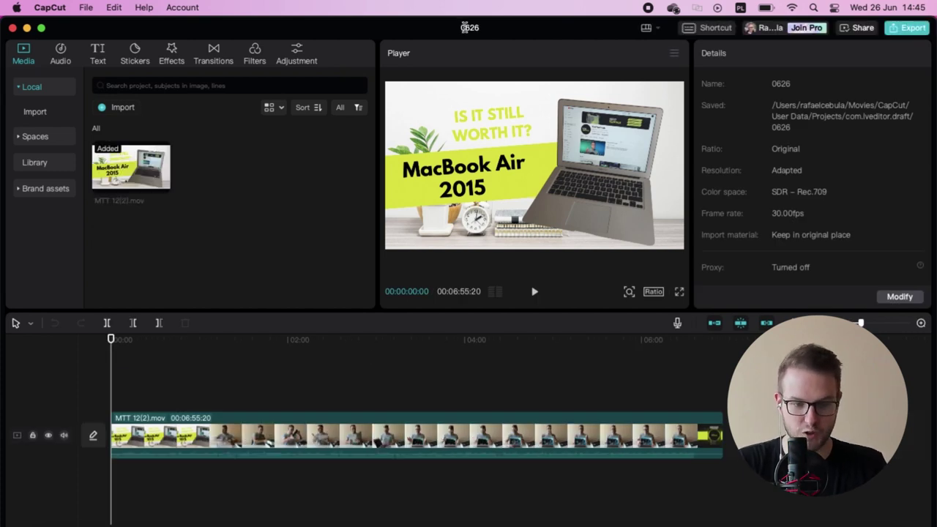
- Rename the project from 0626 to 'MTT MBA Short'
left_click(468, 27)
type("M")
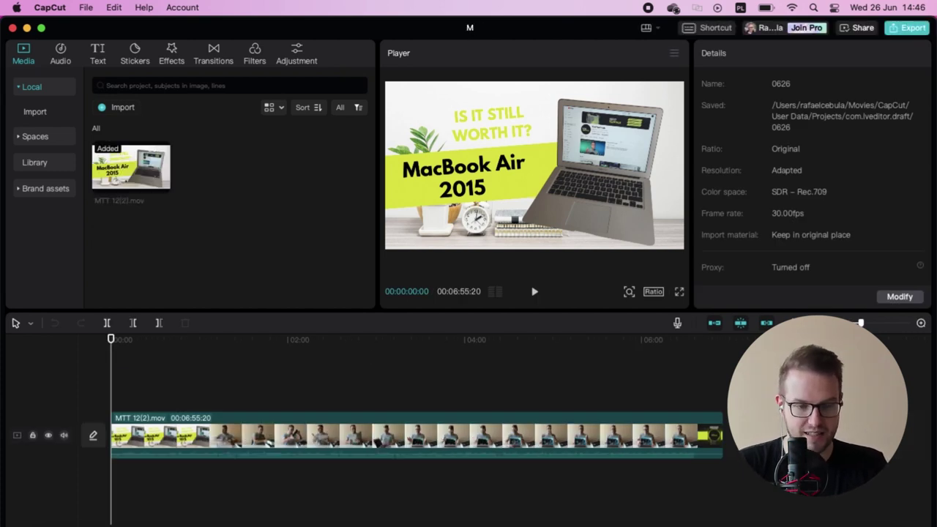
type("TT ")
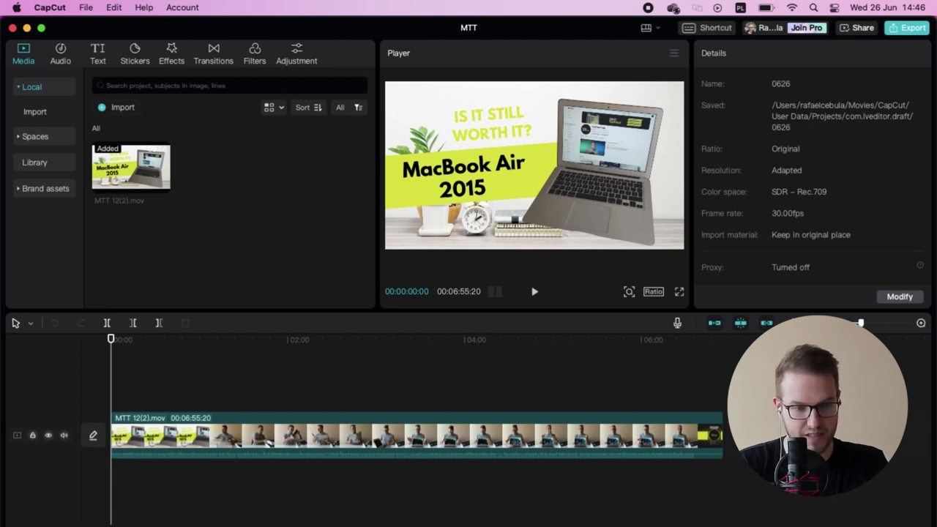
type("MBA SH")
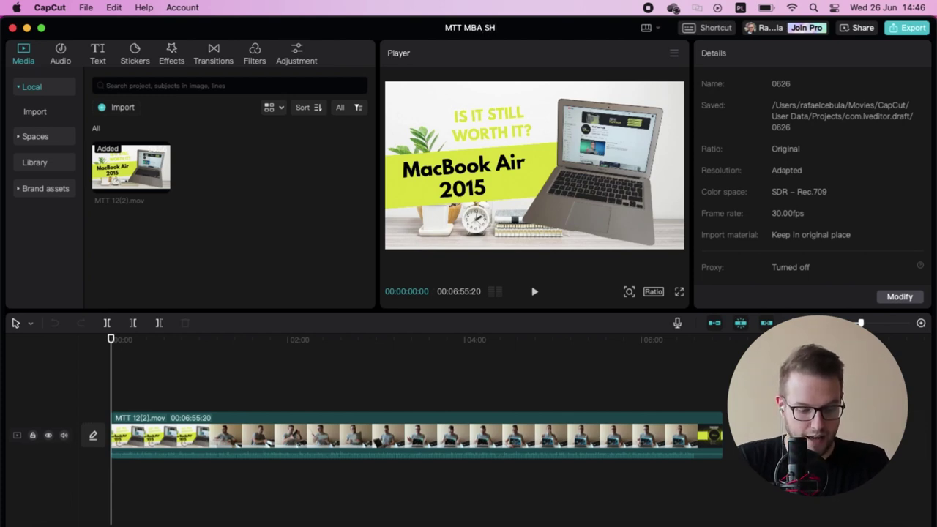
key("BackSpace")
type("hort")
key("Return")
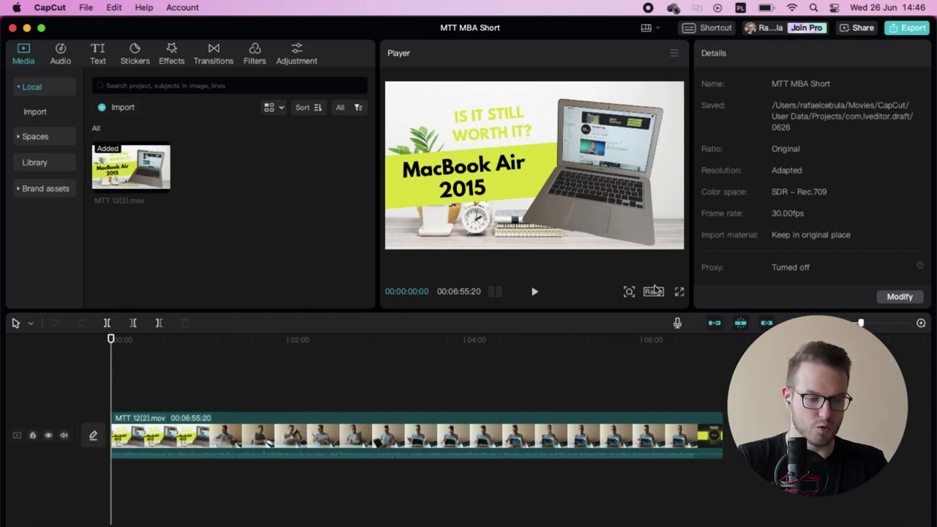
- Set the canvas to 9:16 vertical and scale the clip to 316% to fill it
left_click(655, 293)
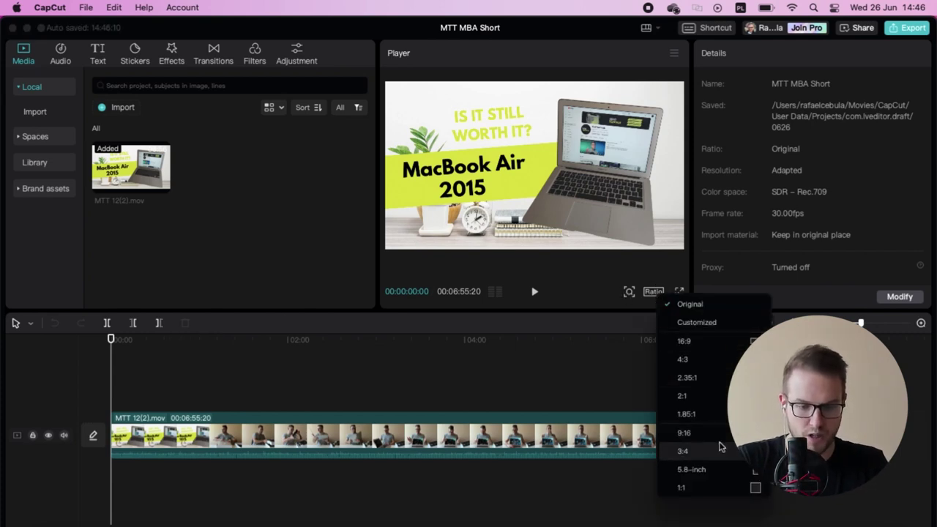
left_click(567, 176)
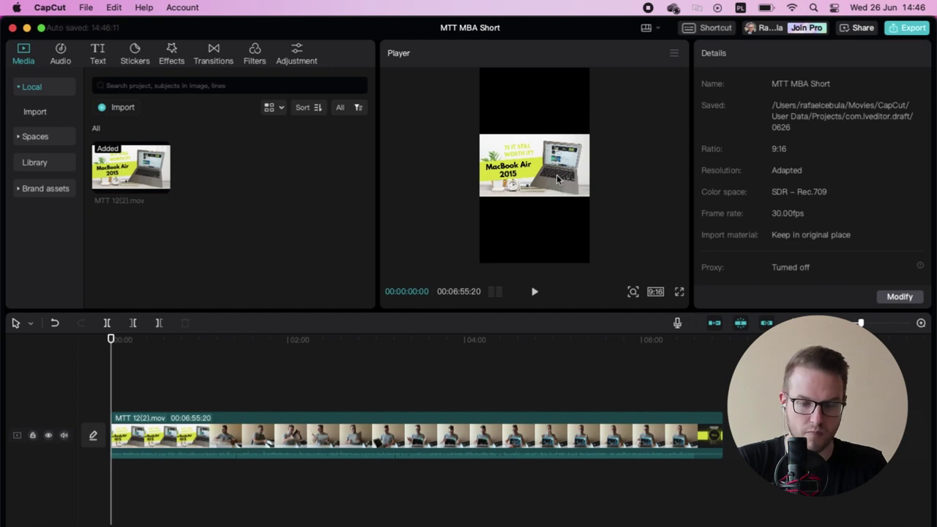
left_click(576, 193)
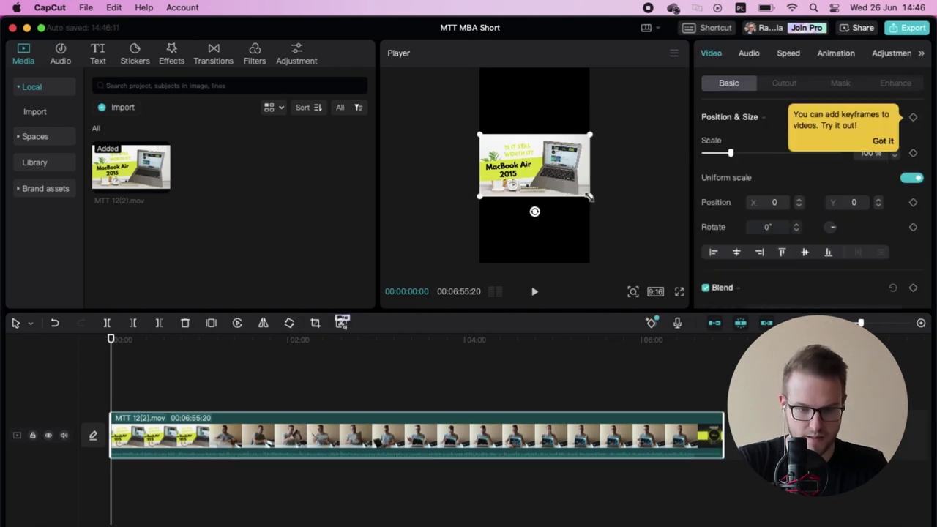
left_click_drag(590, 196, 698, 401)
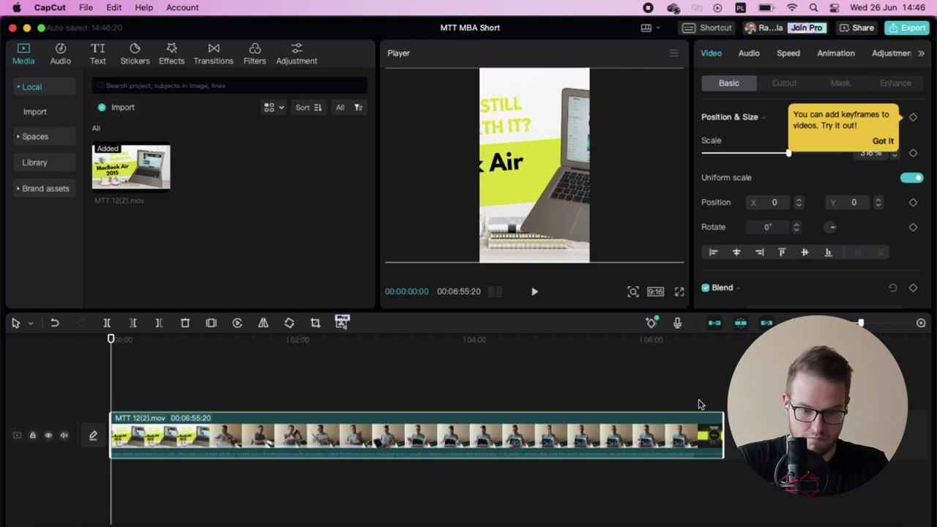
left_click(883, 143)
left_click(181, 340)
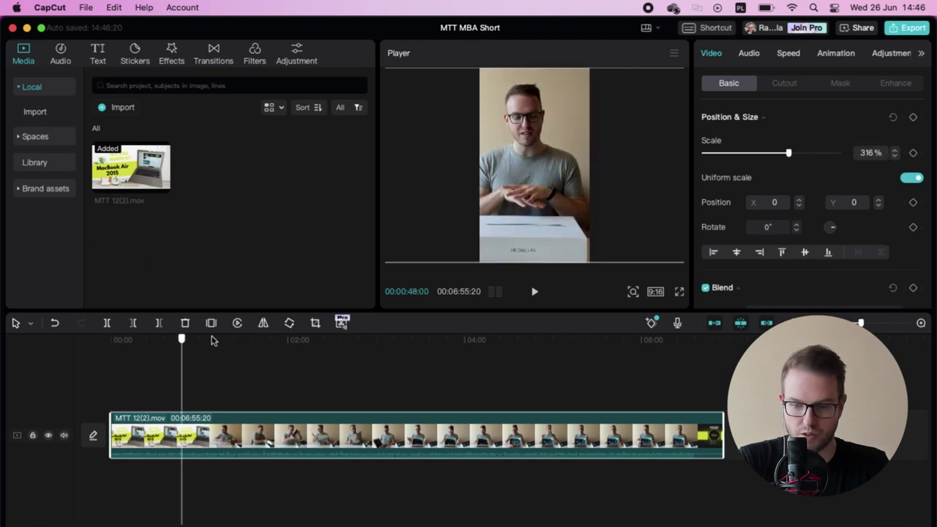
left_click(111, 339)
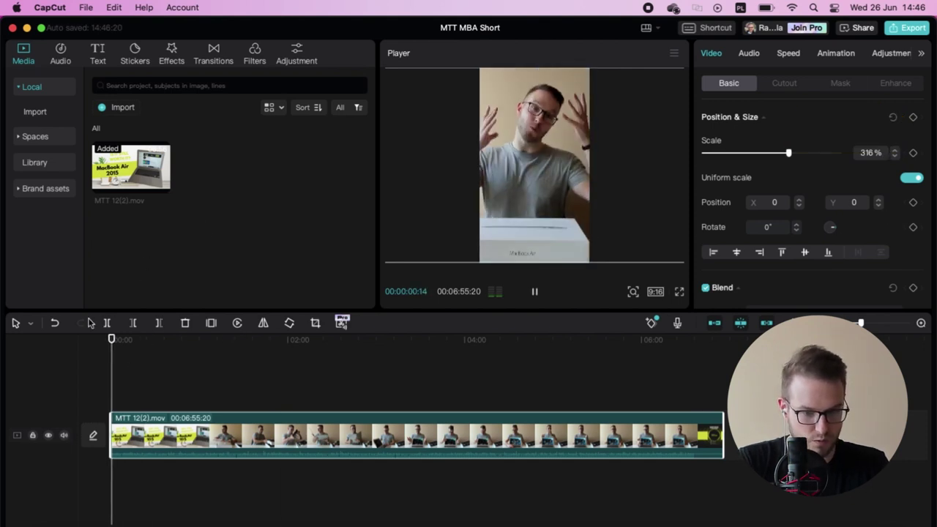
key("space")
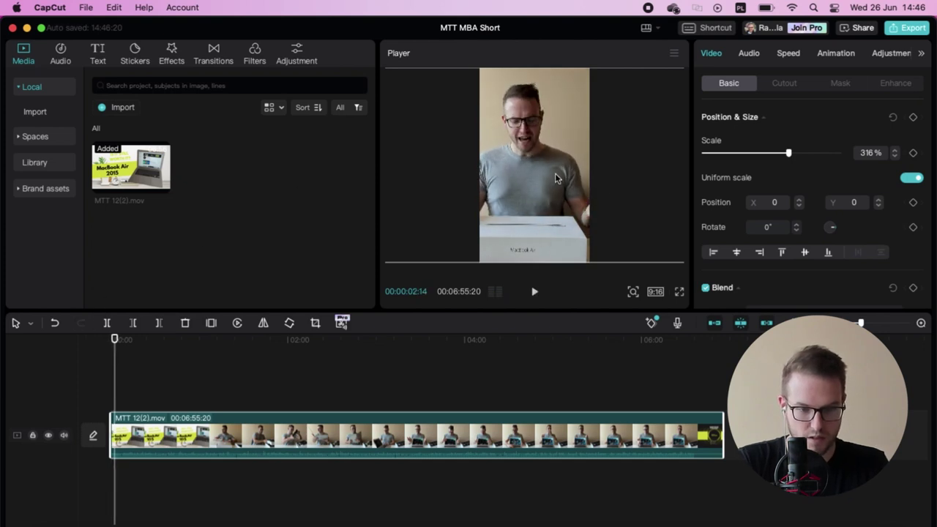
key("space")
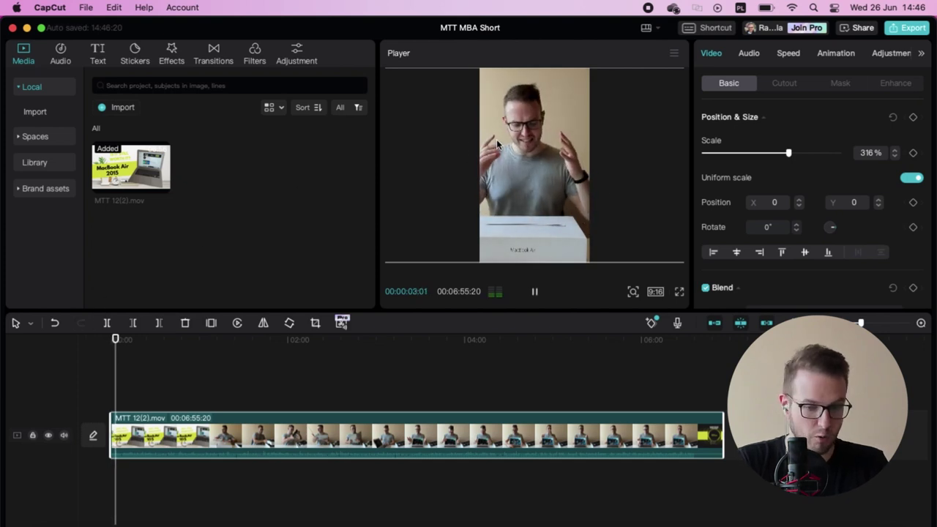
key("space")
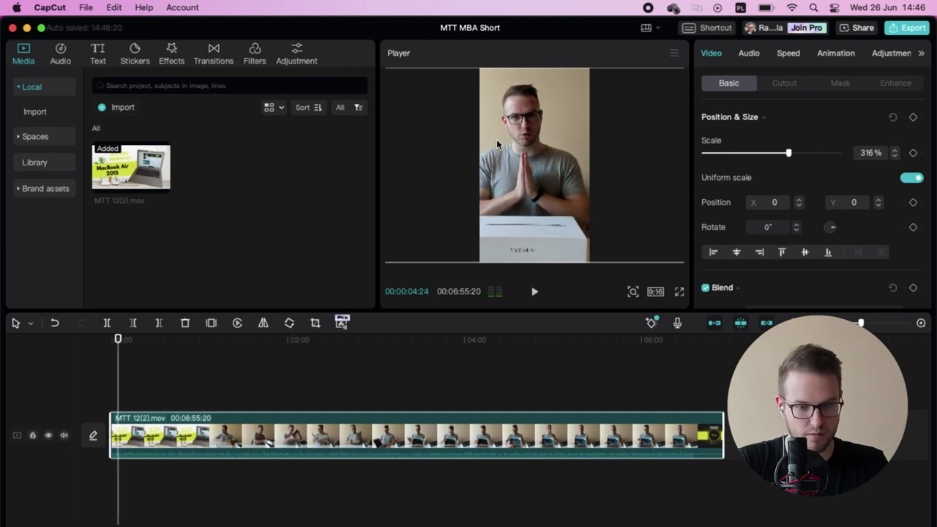
key("super+shift+f")
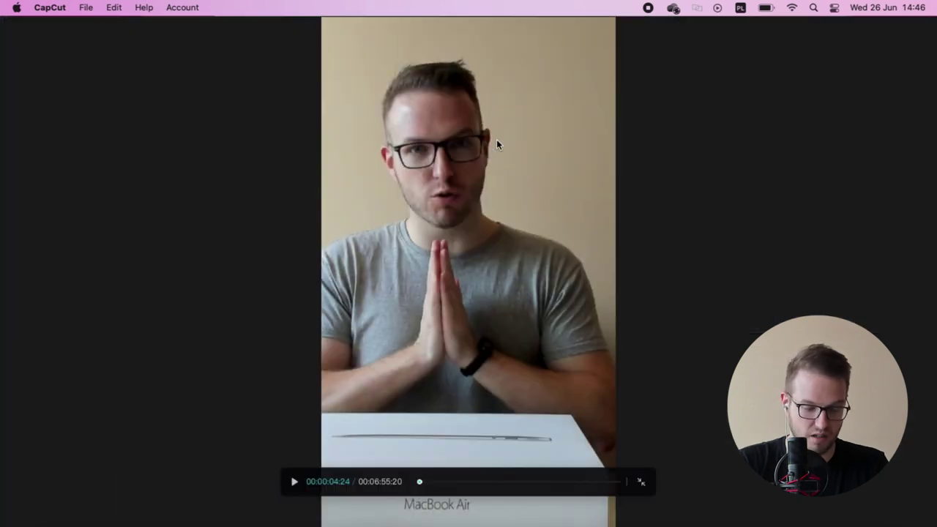
key("space")
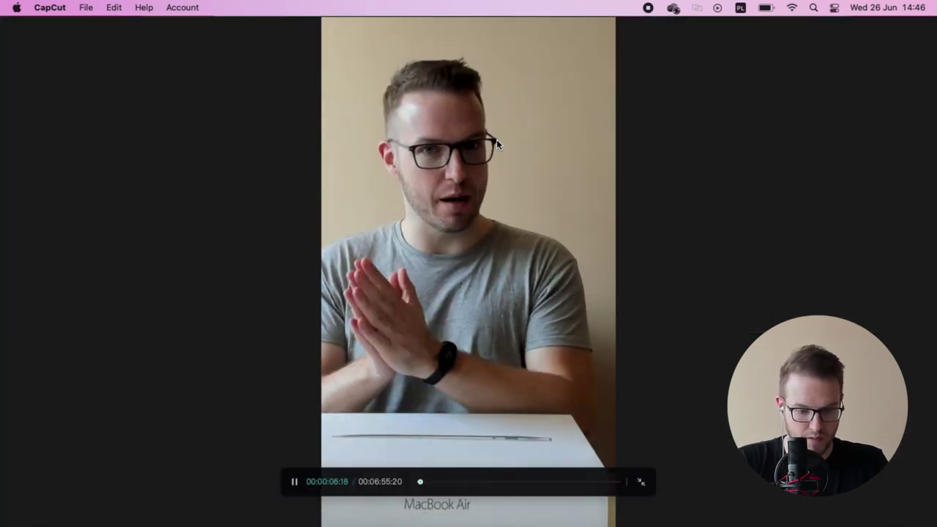
key("space")
key("Escape")
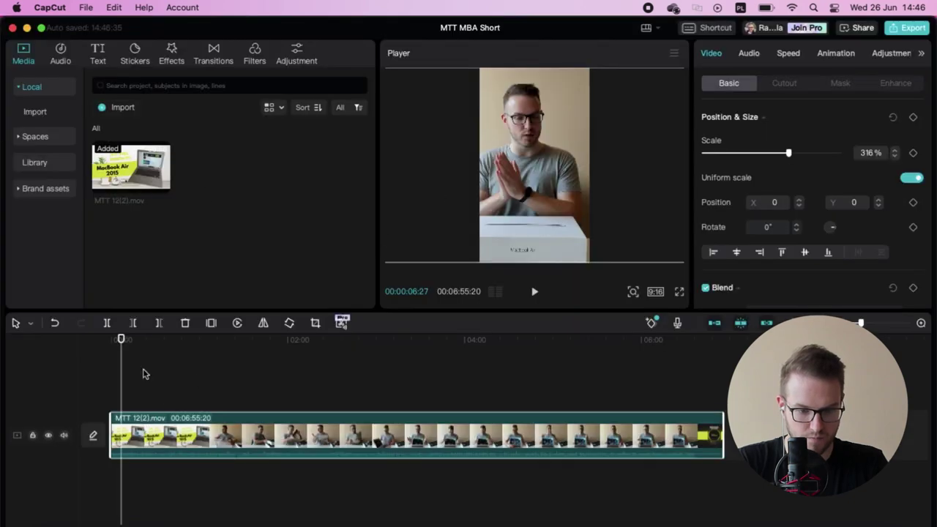
key("space")
key("space")
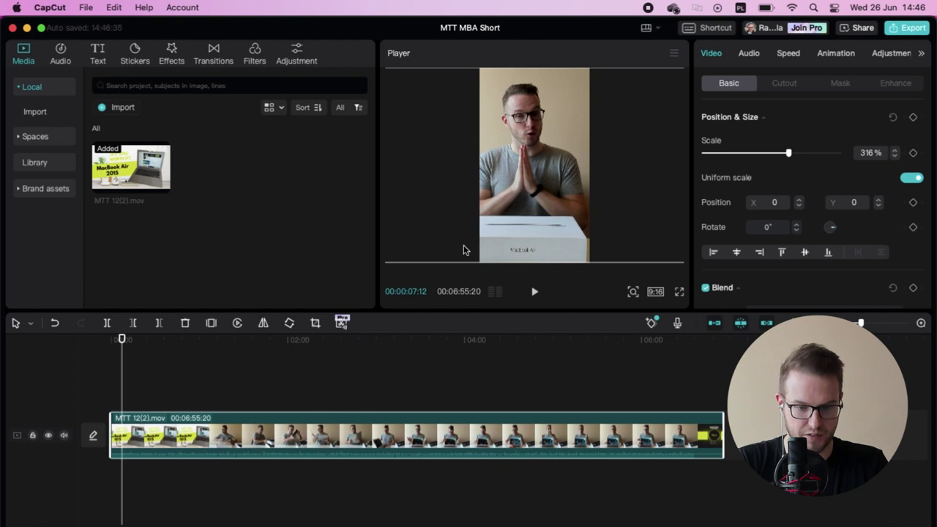
left_click_drag(121, 340, 102, 323)
key("space")
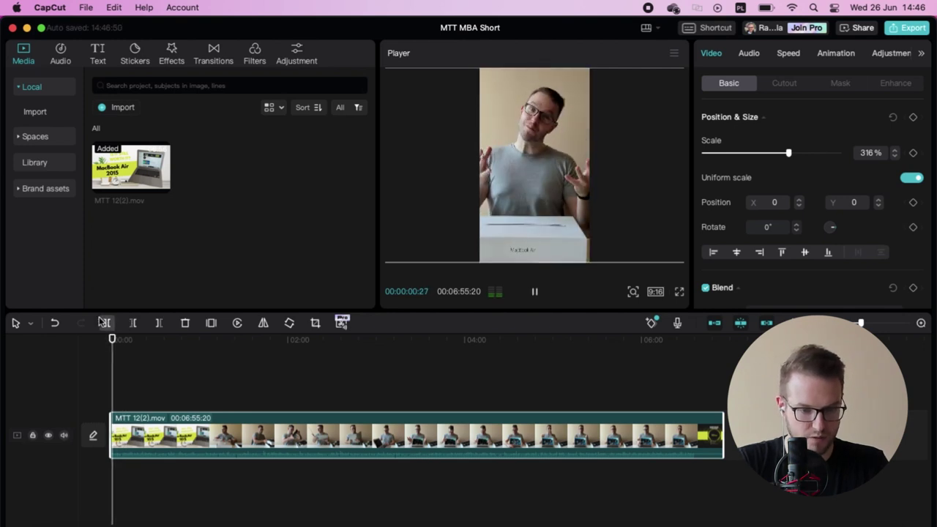
- Play the review footage from the start to find the cut point
left_click(108, 372)
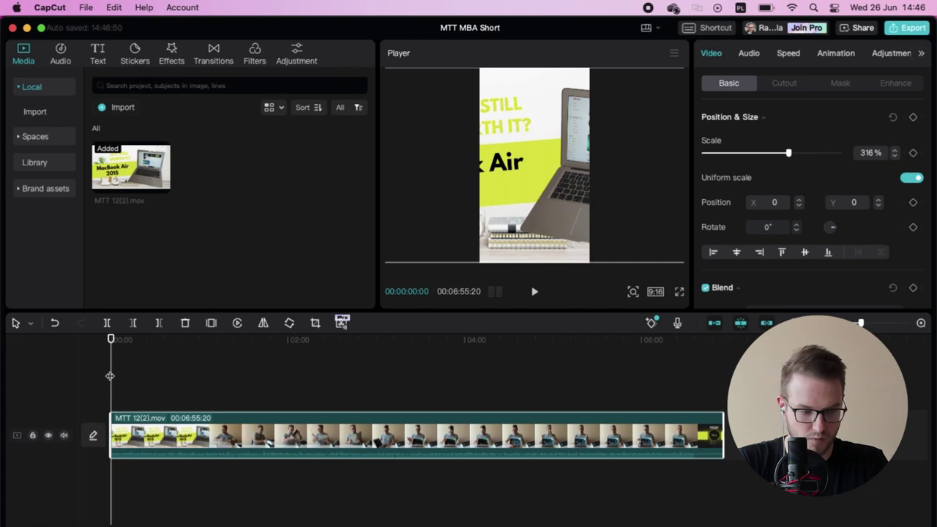
key("Down")
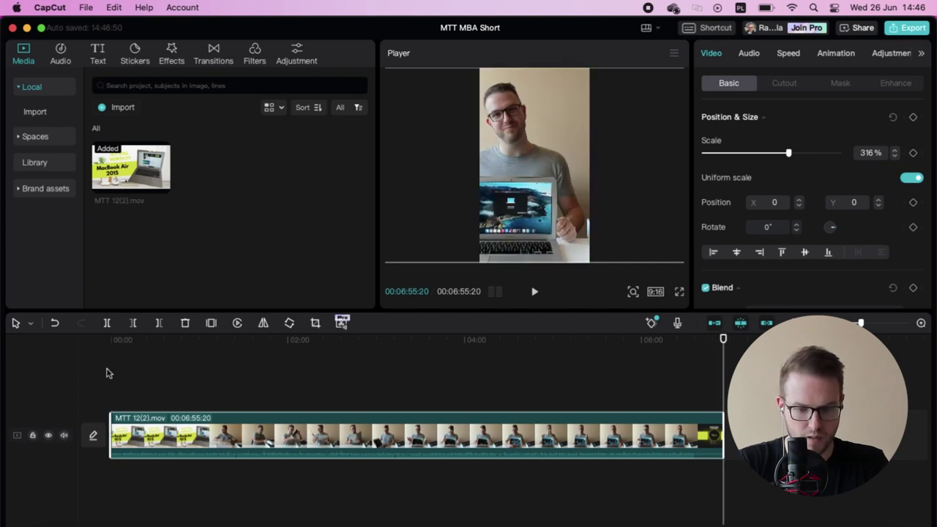
key("Up")
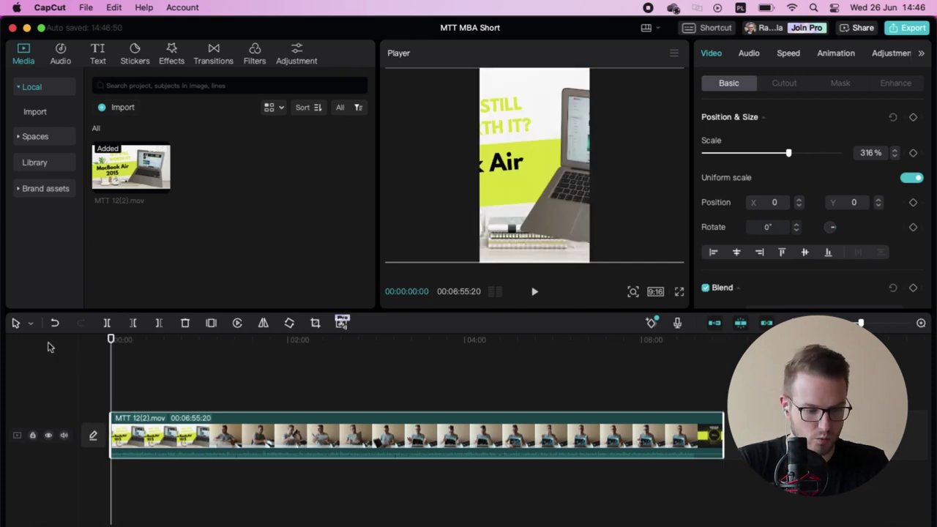
key("Right")
key("Right")
key("space")
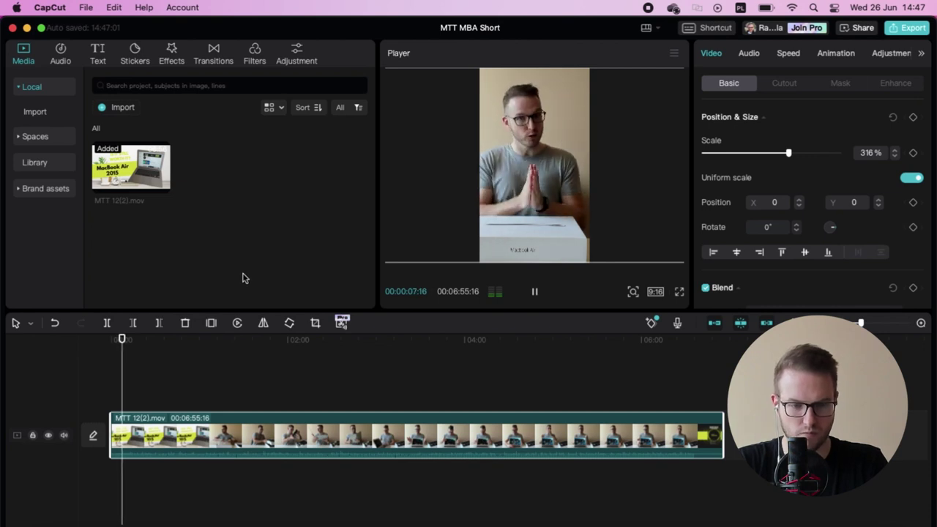
scroll(582, 366, "up", 5)
- Split the clip at 00:00:18:08 so the opening is a separate piece
left_click(583, 365)
key("super+b")
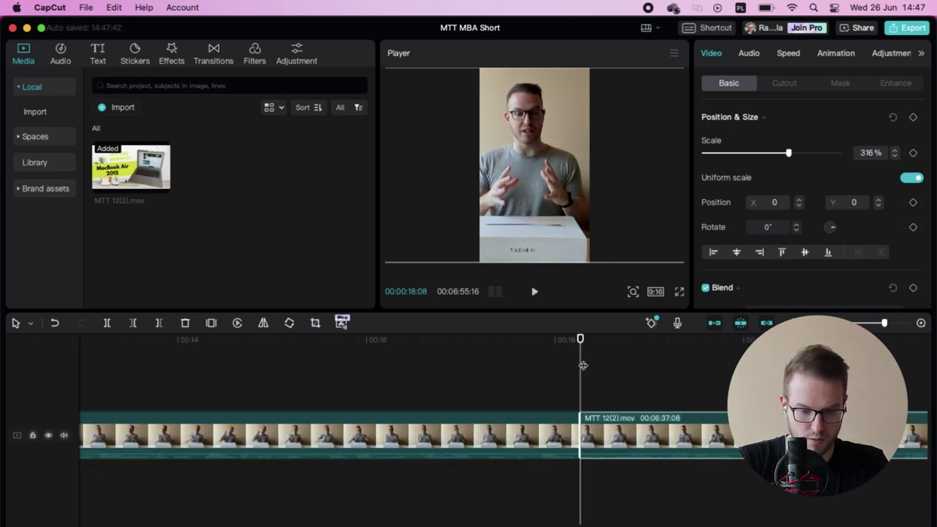
scroll(544, 410, "down", 3)
scroll(544, 410, "down", 4)
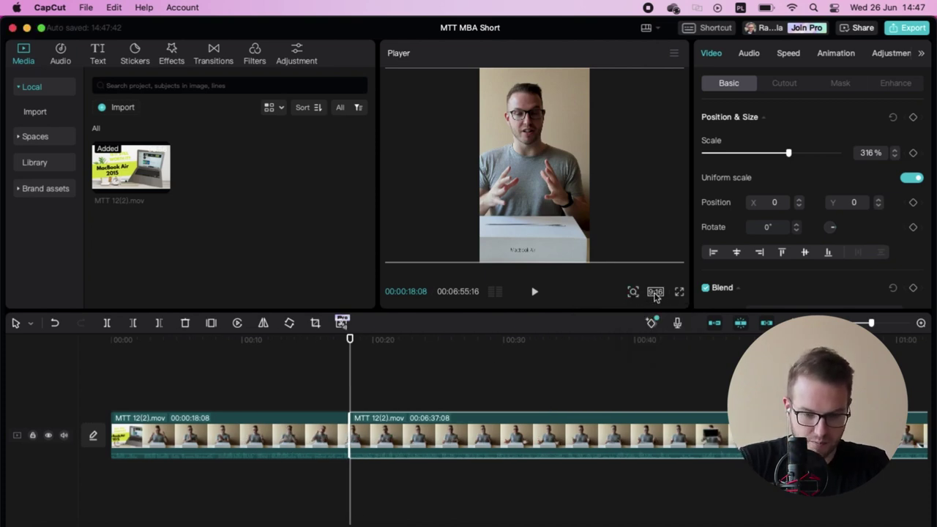
left_click(674, 54)
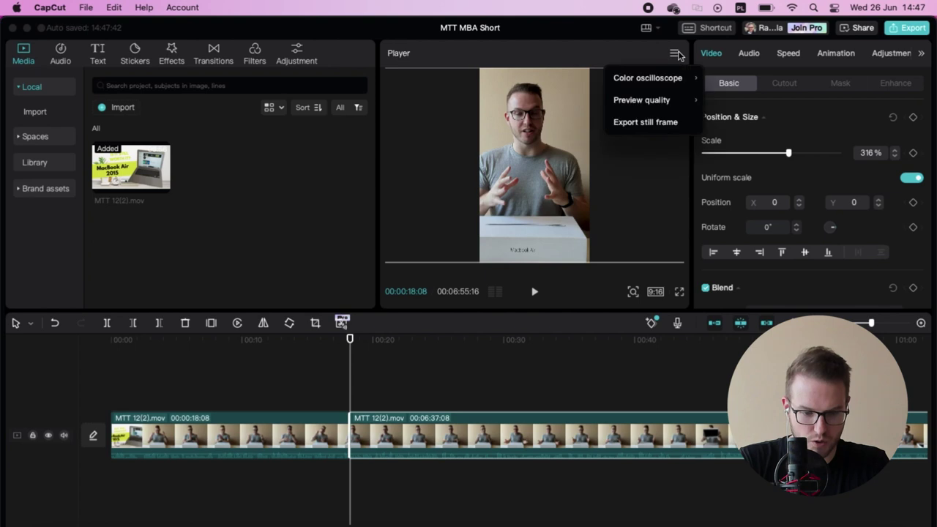
mouse_move(651, 102)
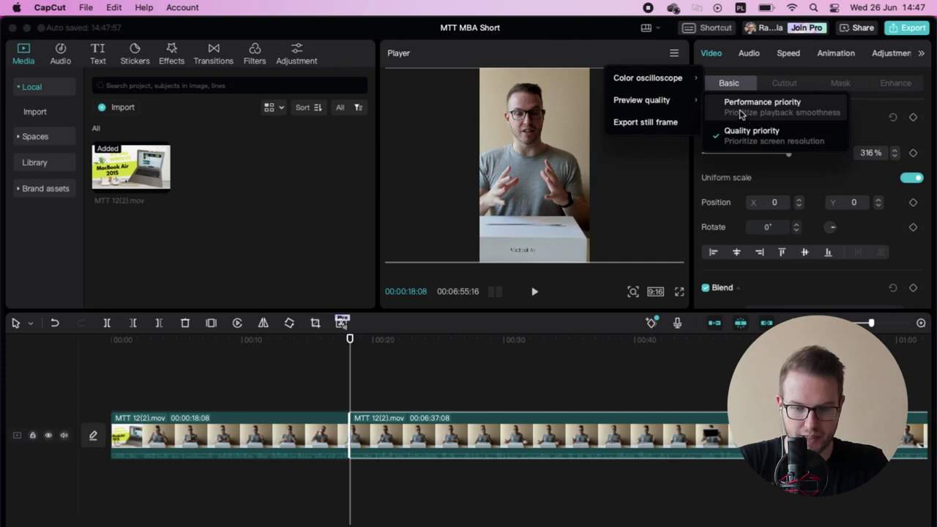
left_click(741, 114)
left_click(533, 292)
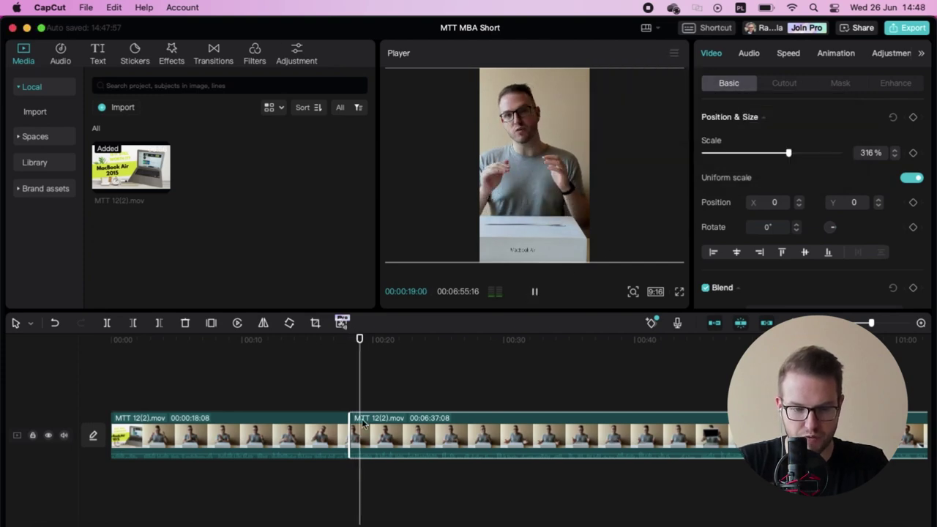
key("space")
left_click(674, 55)
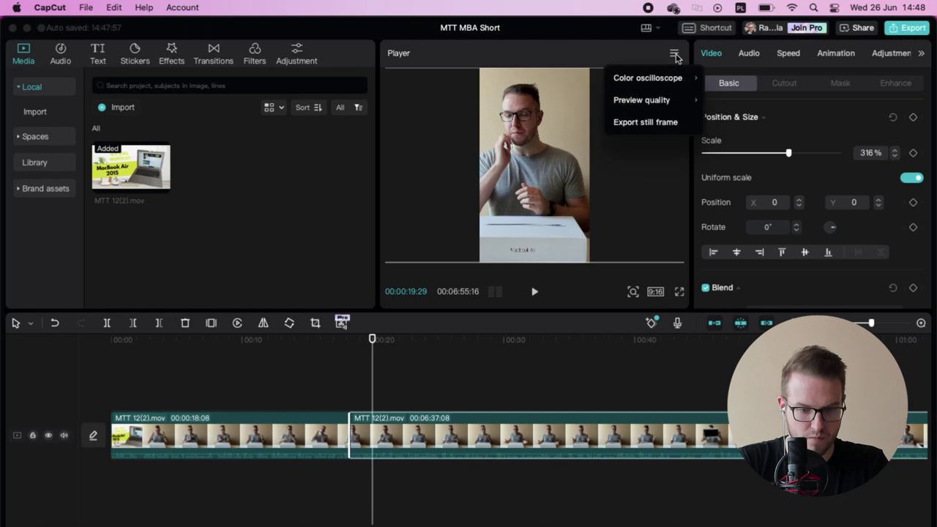
left_click(735, 130)
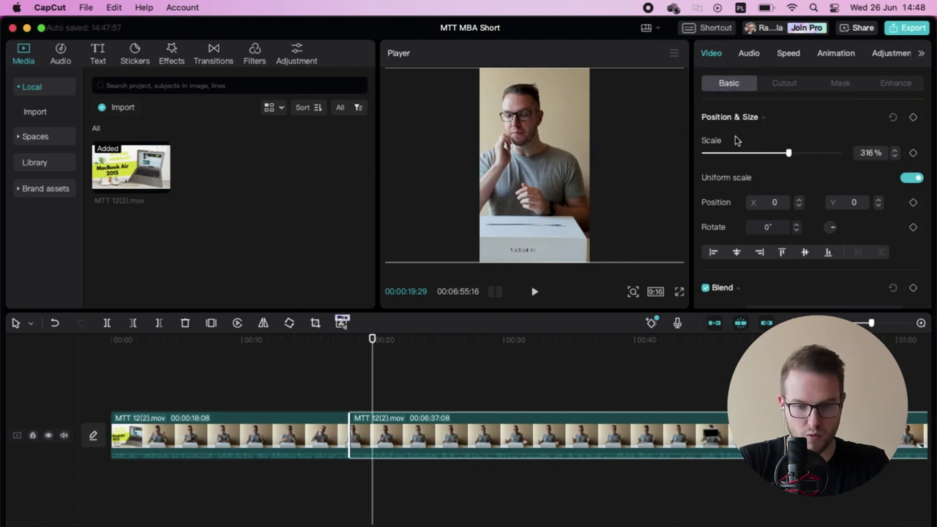
key("space")
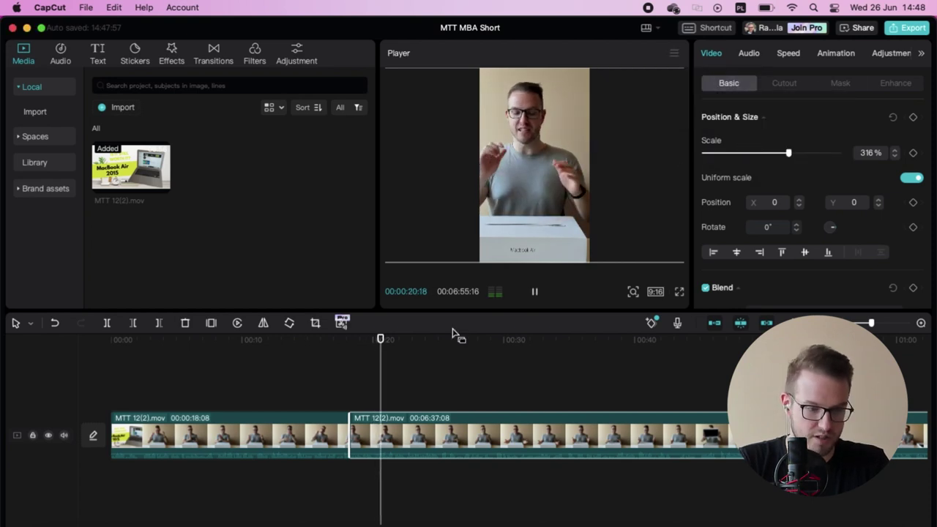
- Frame the clip on the macOS About window and move it to a new upper track
scroll(412, 366, "down", 4)
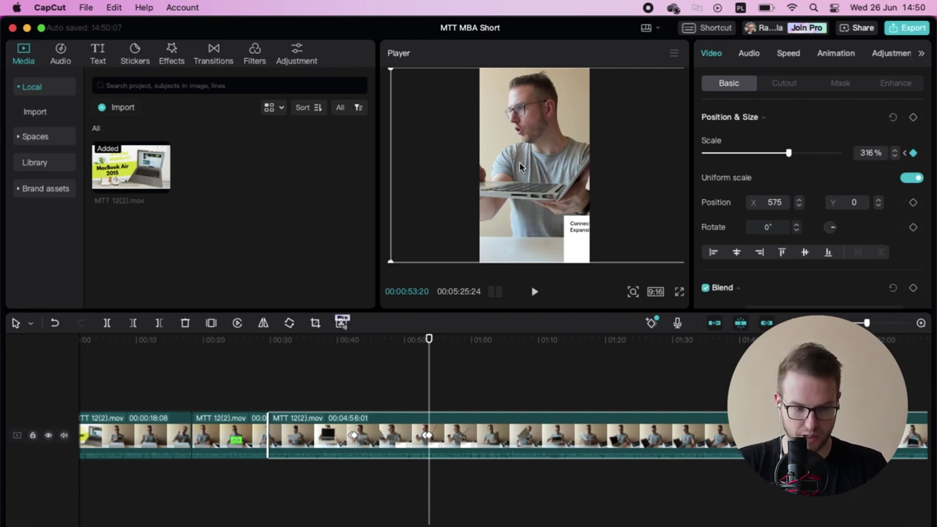
key("space")
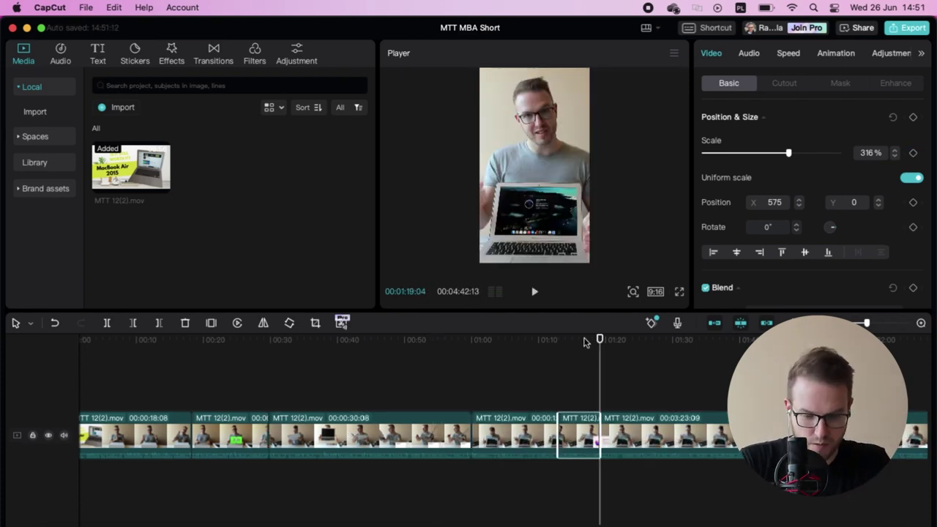
left_click_drag(583, 342, 574, 347)
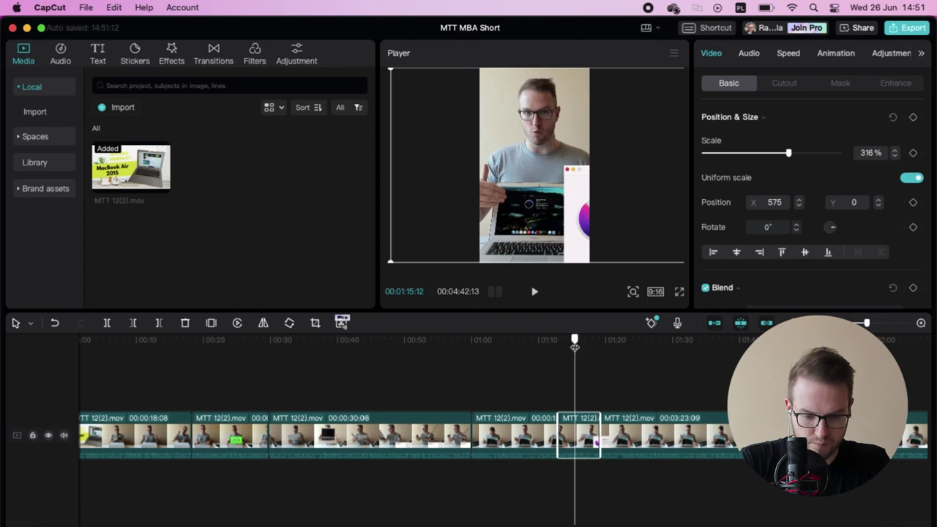
left_click_drag(559, 204, 420, 204)
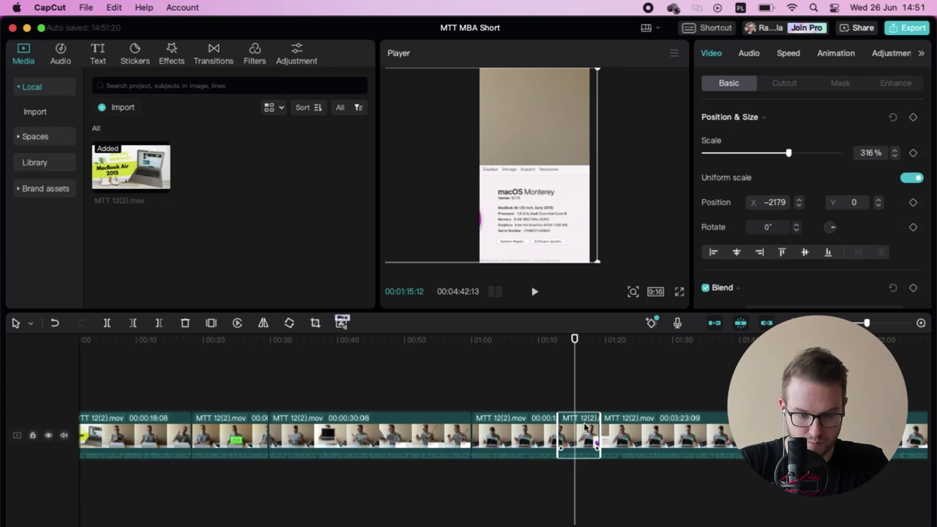
left_click_drag(585, 436, 586, 389)
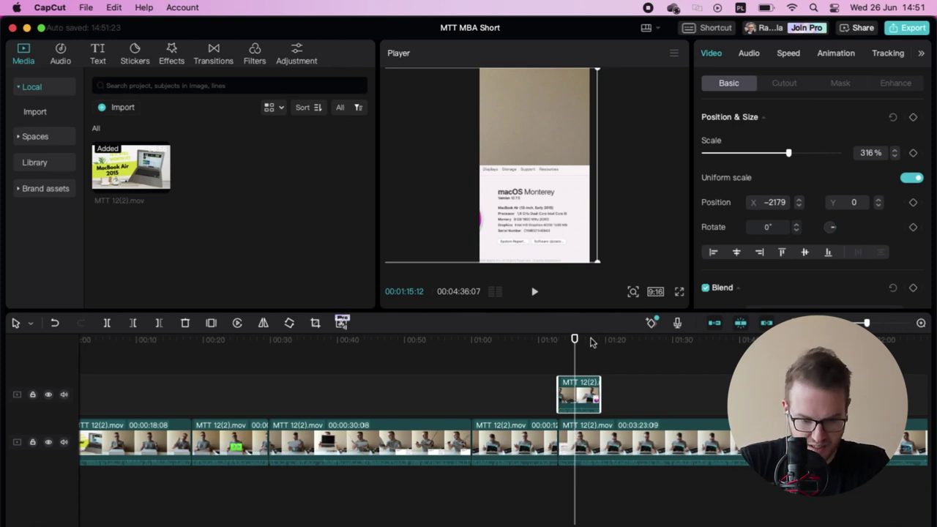
- Split the main-track clip at about 1:19 beneath the overlay
left_click_drag(584, 343, 601, 349)
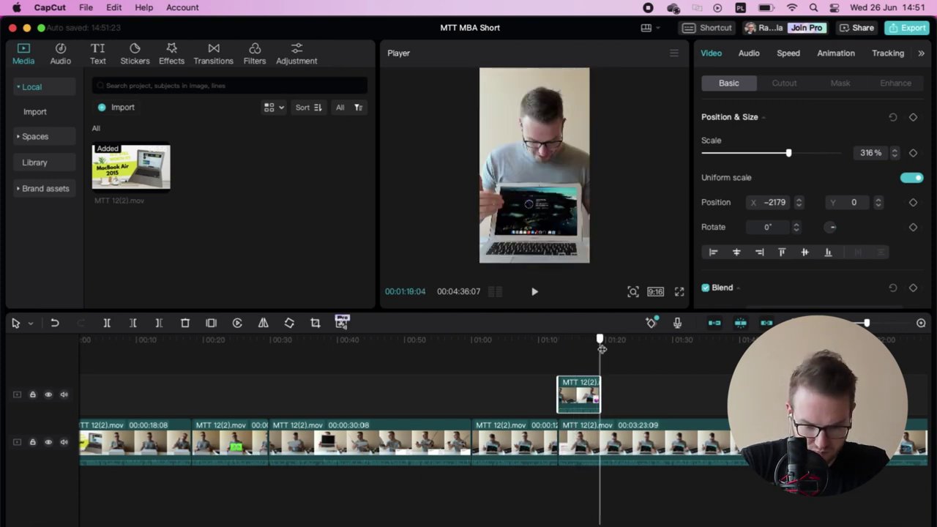
left_click(615, 442)
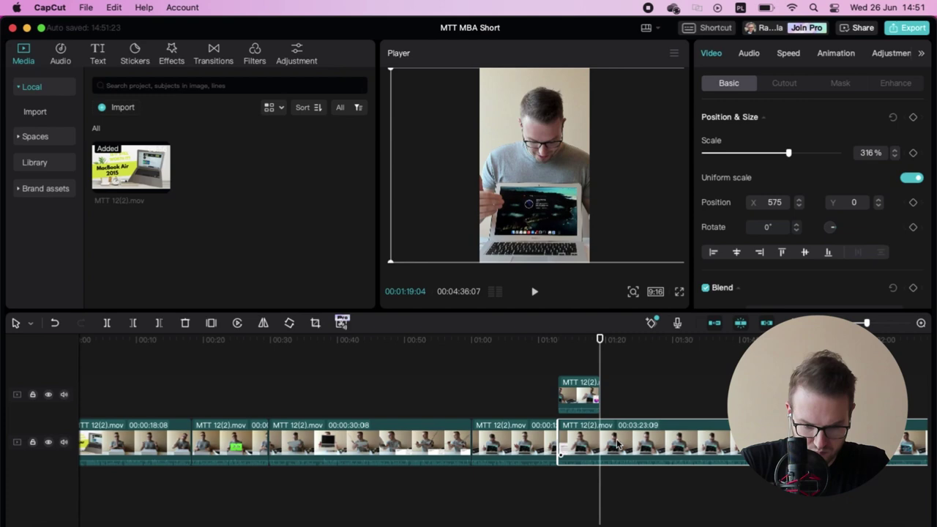
key("super+b")
left_click(586, 390)
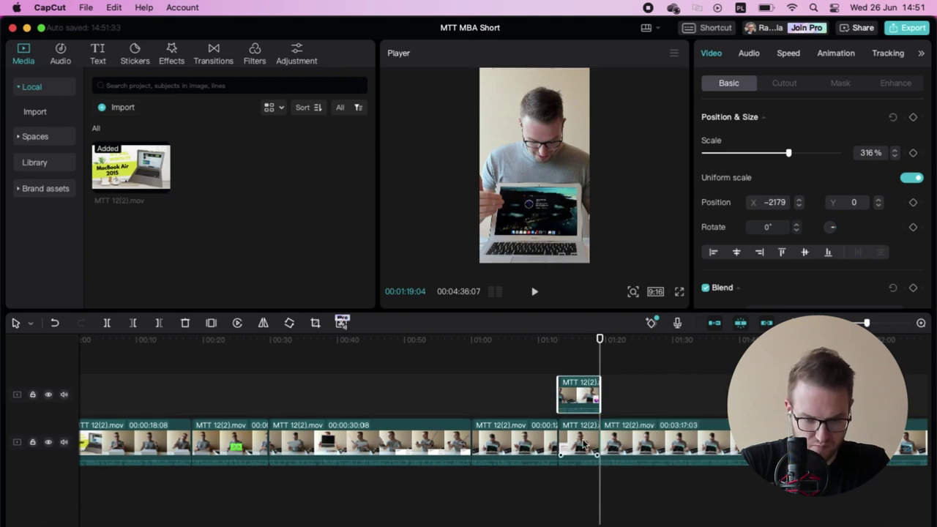
left_click(584, 443)
left_click_drag(585, 341, 576, 345)
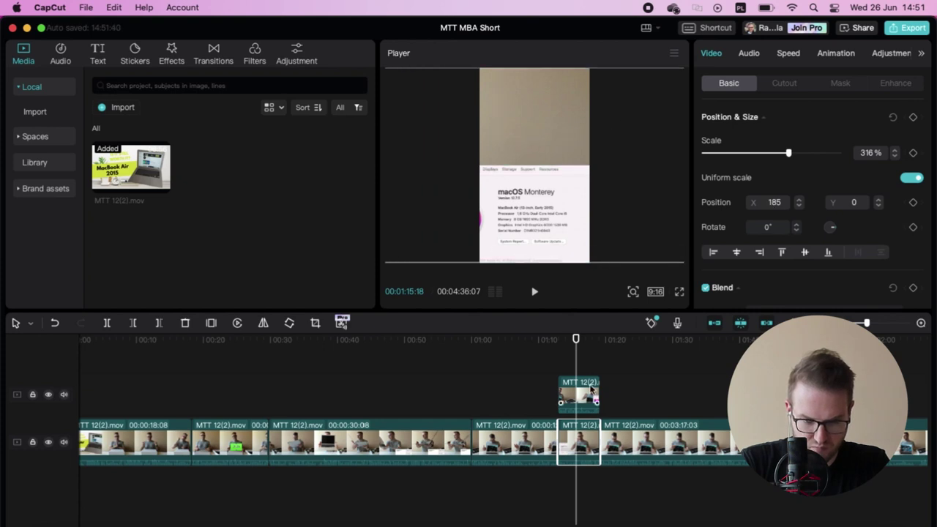
left_click(591, 389)
left_click(781, 87)
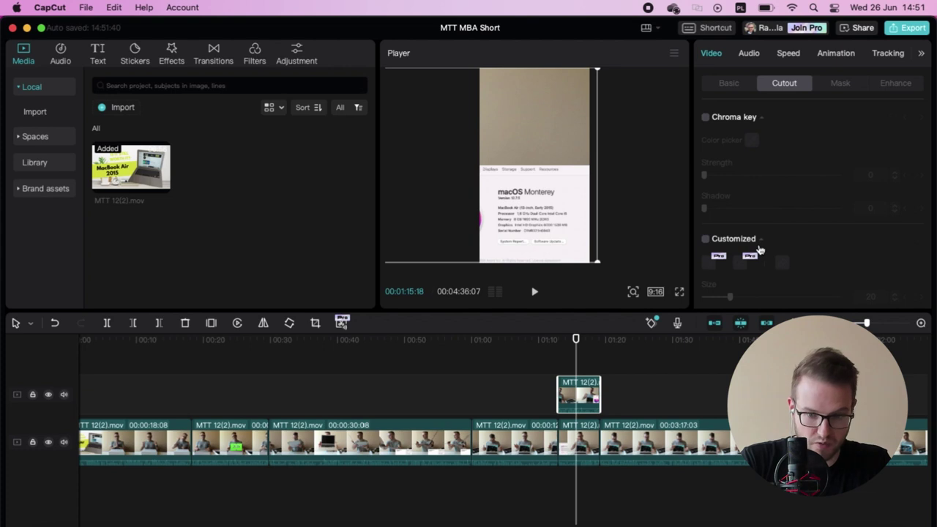
- Try a lowered Mirror mask on the overlay, preview it, then undo the mask and split
left_click(843, 85)
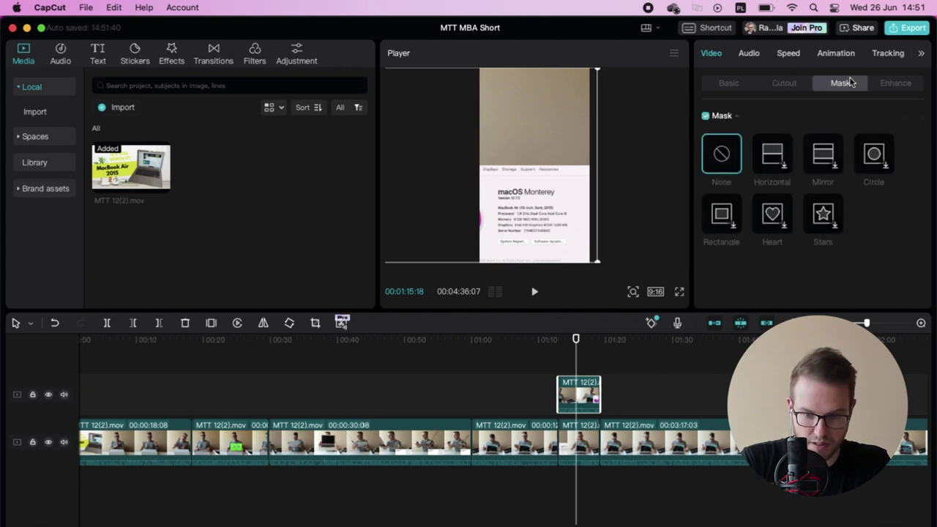
left_click(823, 156)
left_click_drag(554, 164, 558, 212)
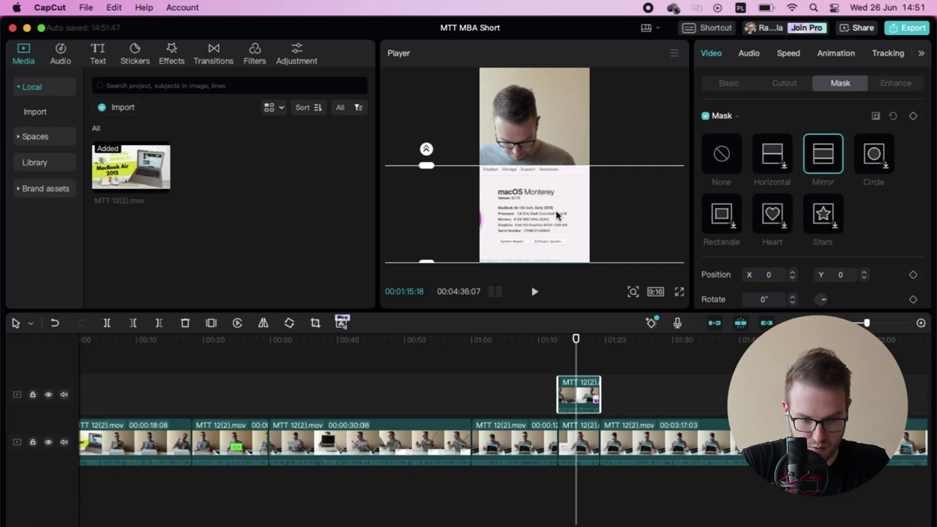
left_click(552, 345)
key("space")
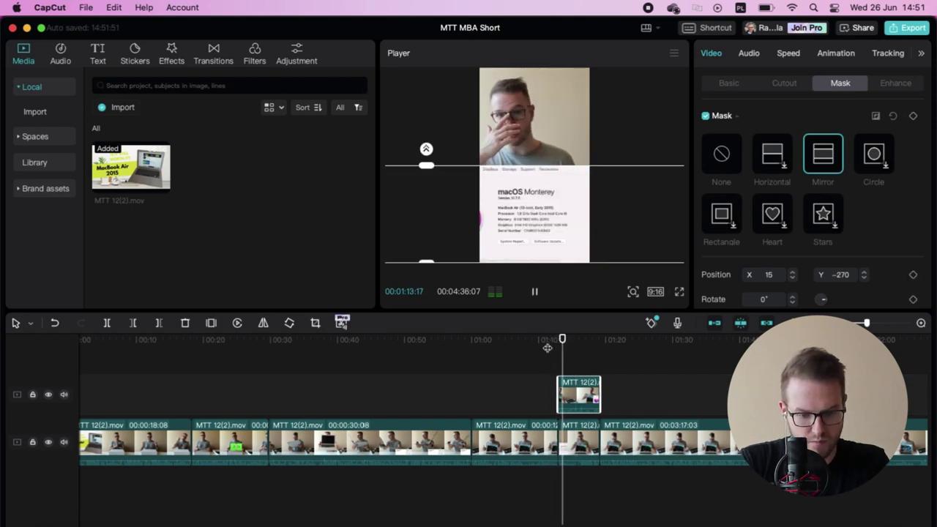
key("space")
key("super+z")
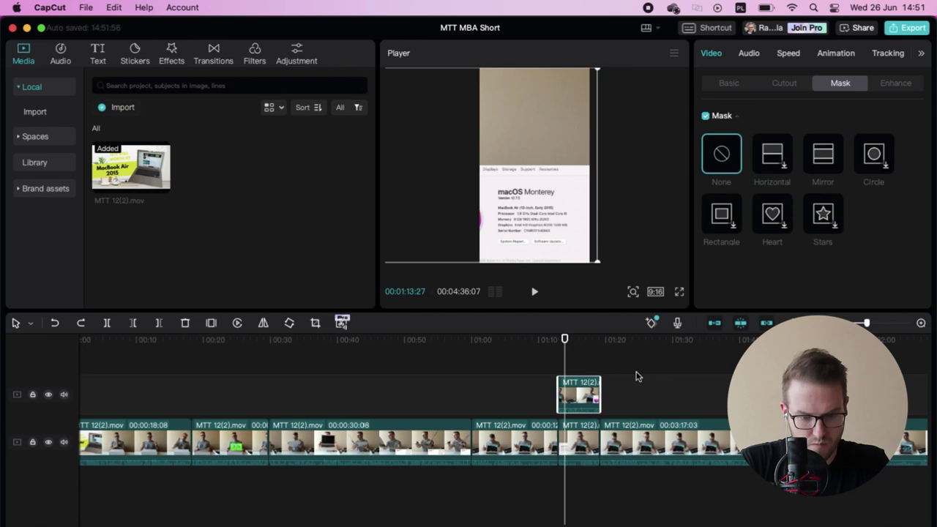
key("super+z")
key("super+z")
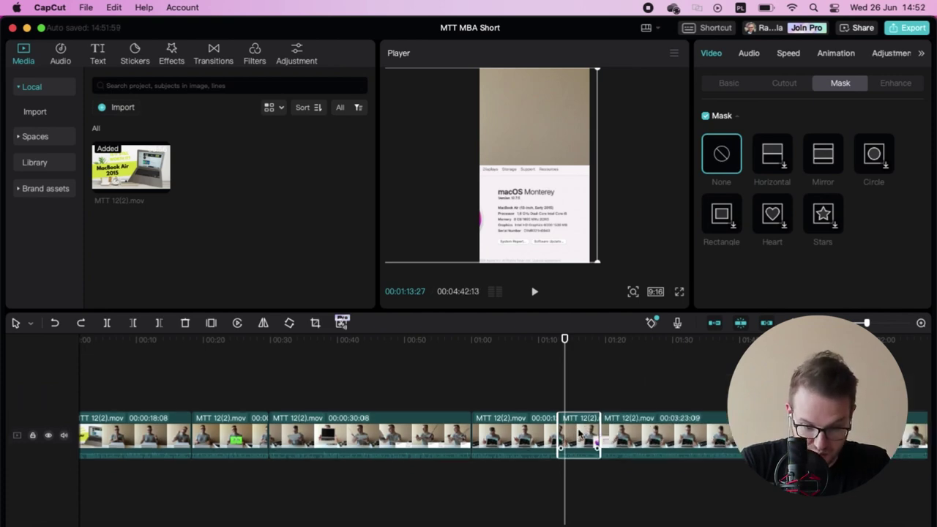
- Return the short clip to the overlay track and give the main clip a lowered Mirror mask
left_click_drag(576, 418, 577, 387)
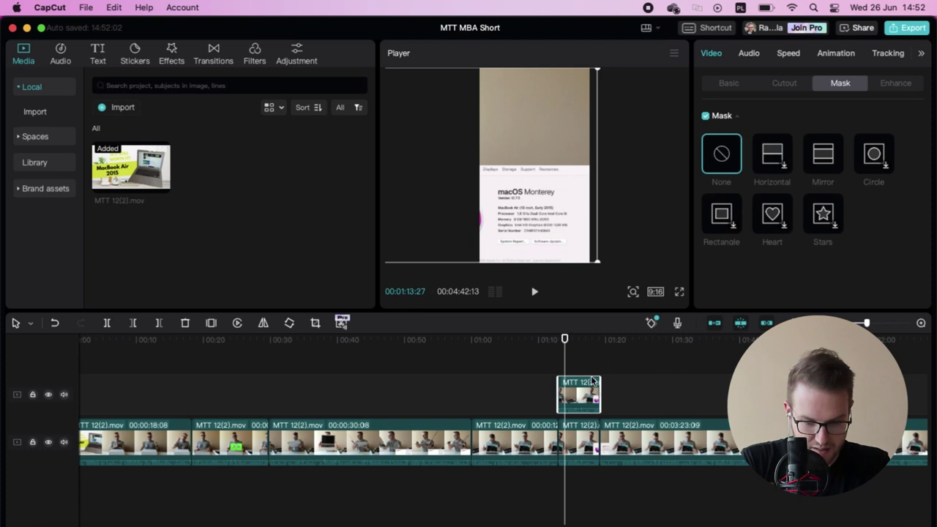
left_click(580, 446)
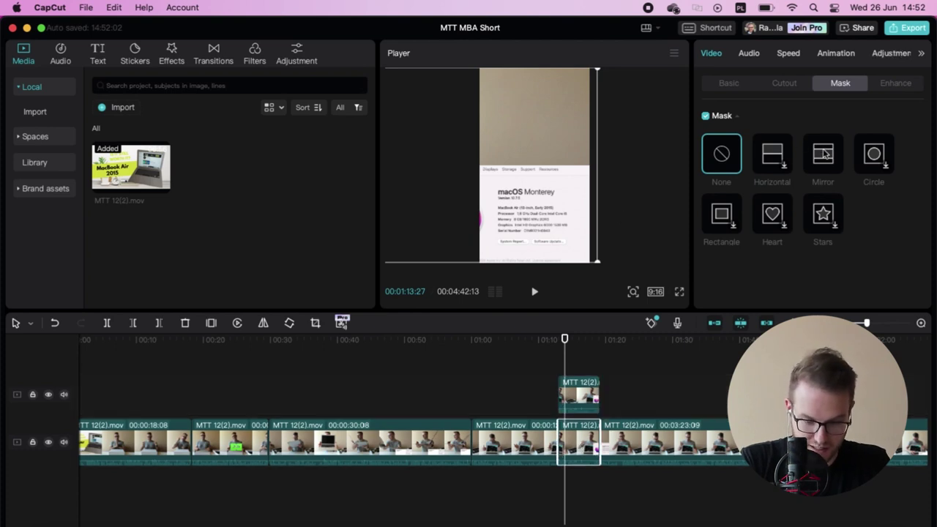
left_click(823, 154)
left_click_drag(552, 159, 679, 178)
left_click(578, 394)
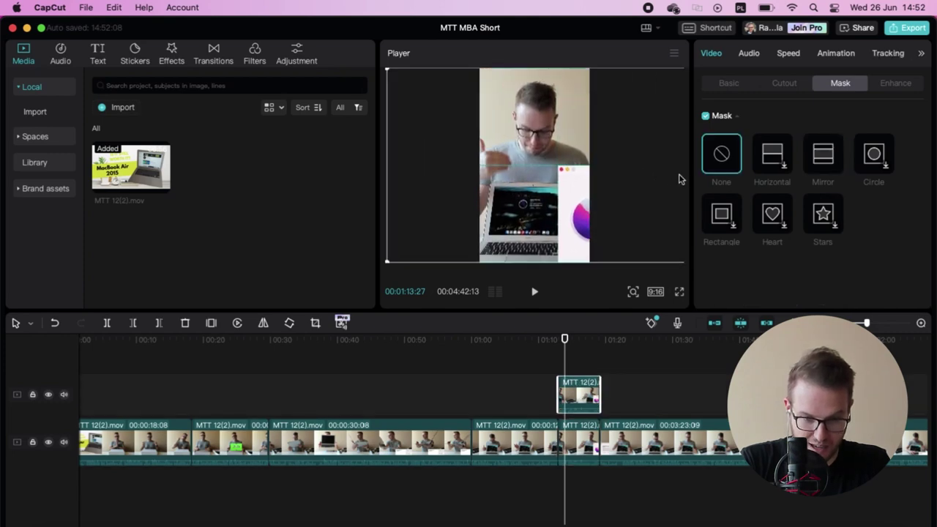
key("super+z")
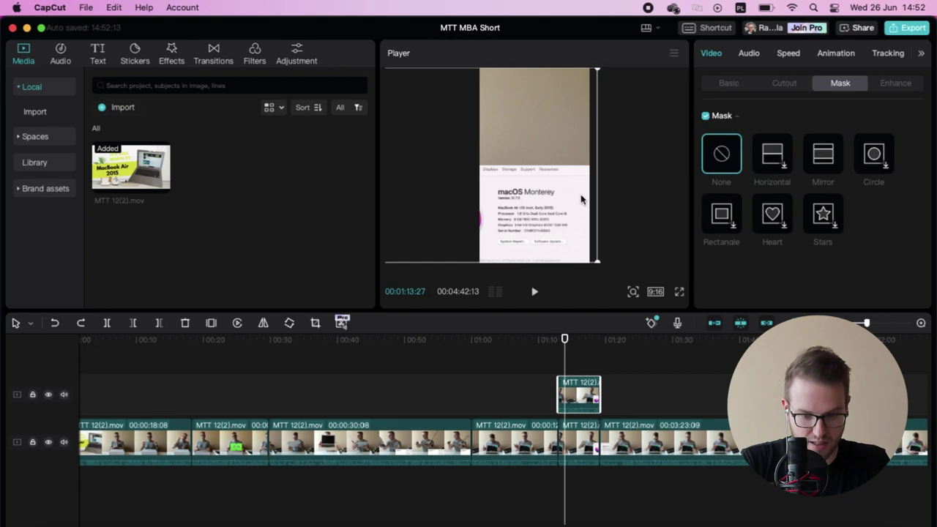
key("super+shift+z")
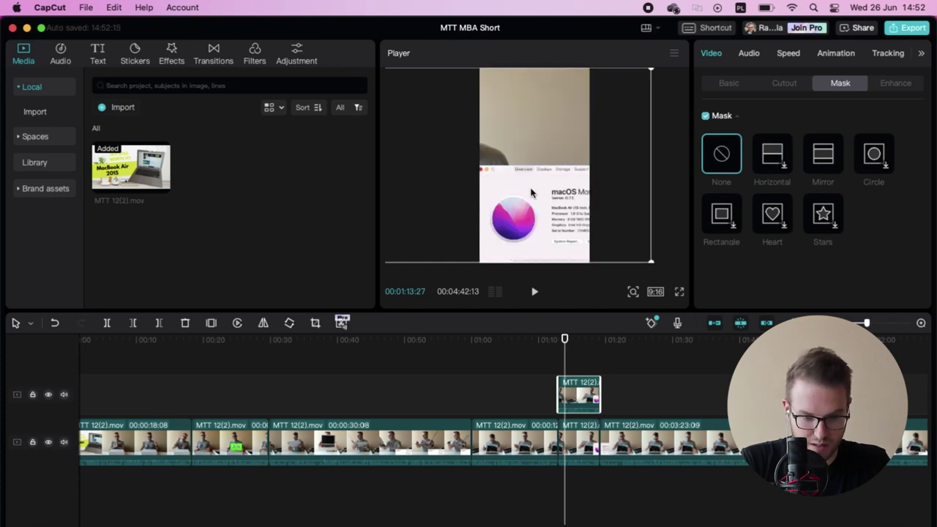
- Apply a Horizontal mask to the overlay and reposition its mask line
left_click(772, 155)
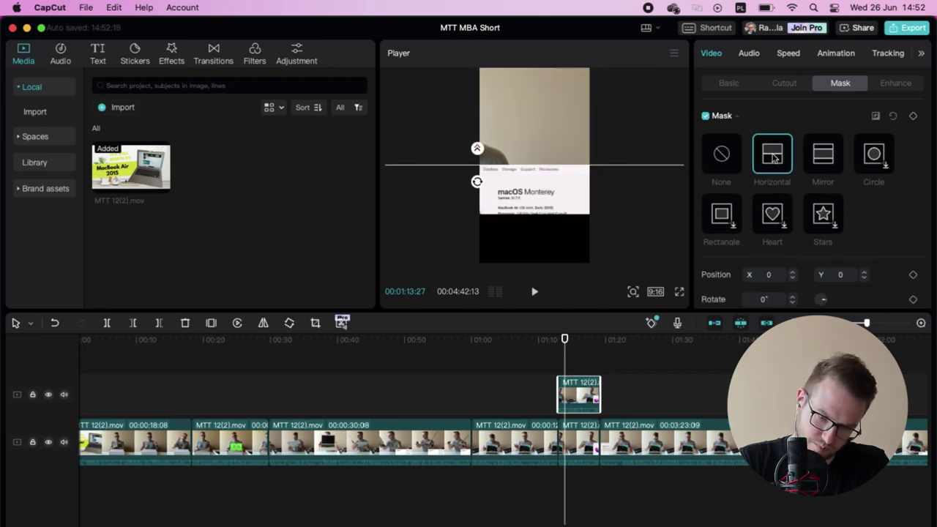
left_click_drag(554, 190, 551, 250)
left_click(579, 437)
left_click(584, 401)
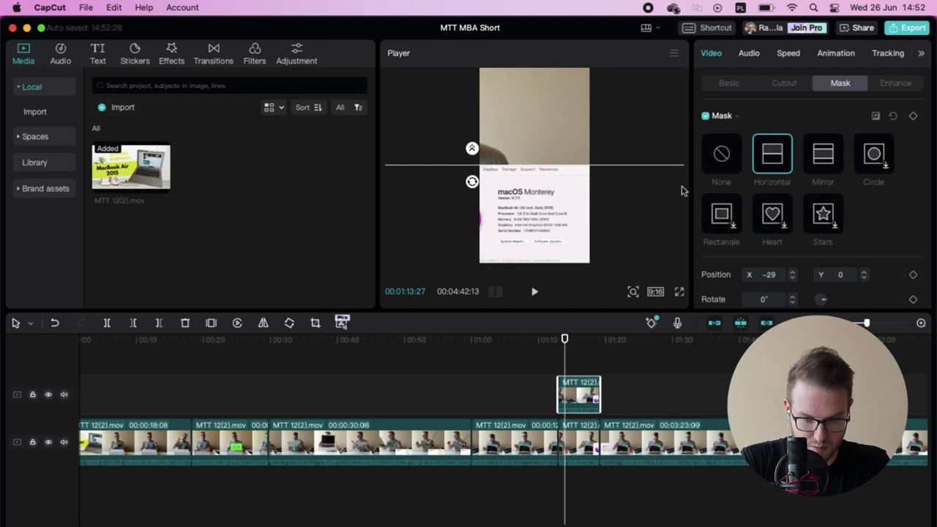
left_click(726, 83)
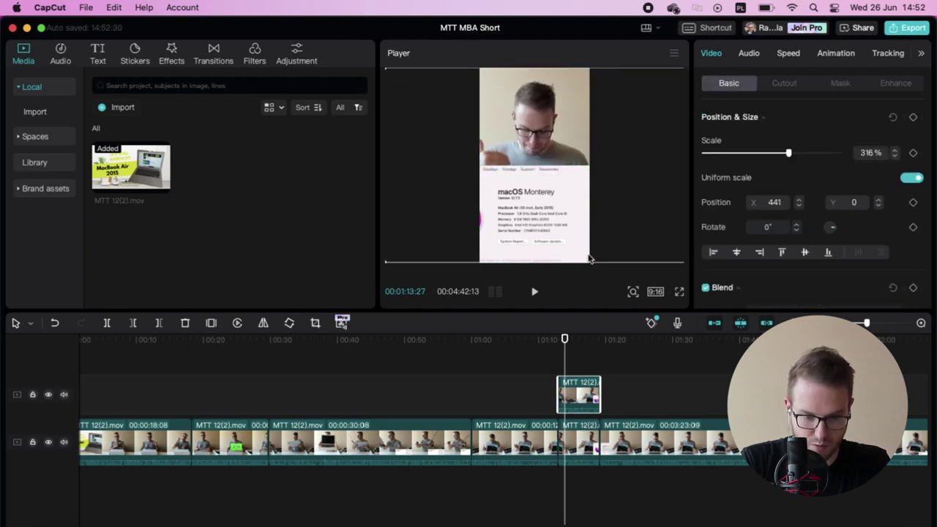
- Replay the overlay section and pause at 1:17:12
left_click(552, 341)
key("space")
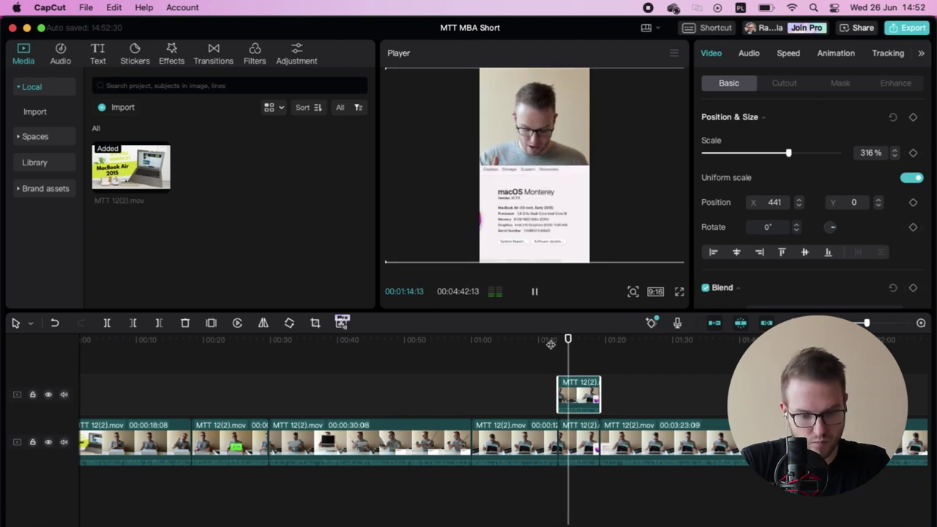
left_click(581, 435)
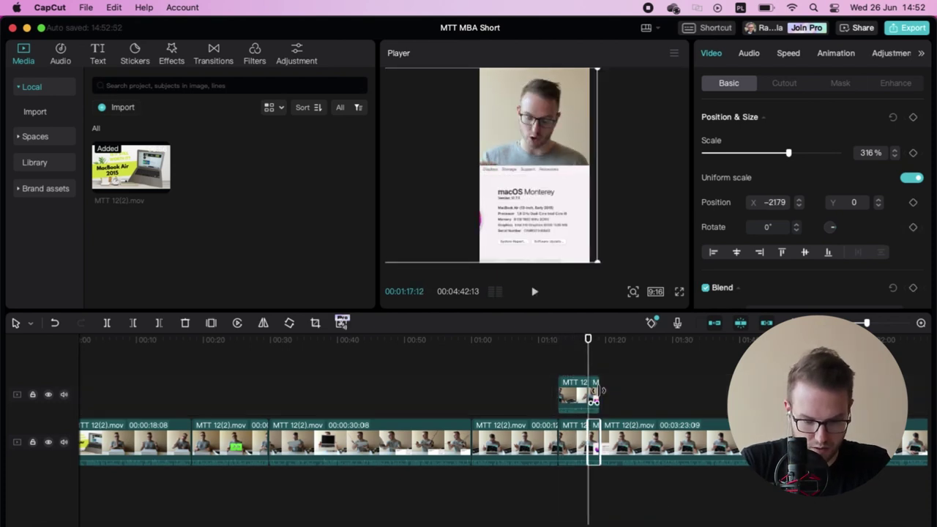
- Trim the About This Mac overlay to end at 1:17:12, then jump to the video's end
left_click(595, 395)
key("w")
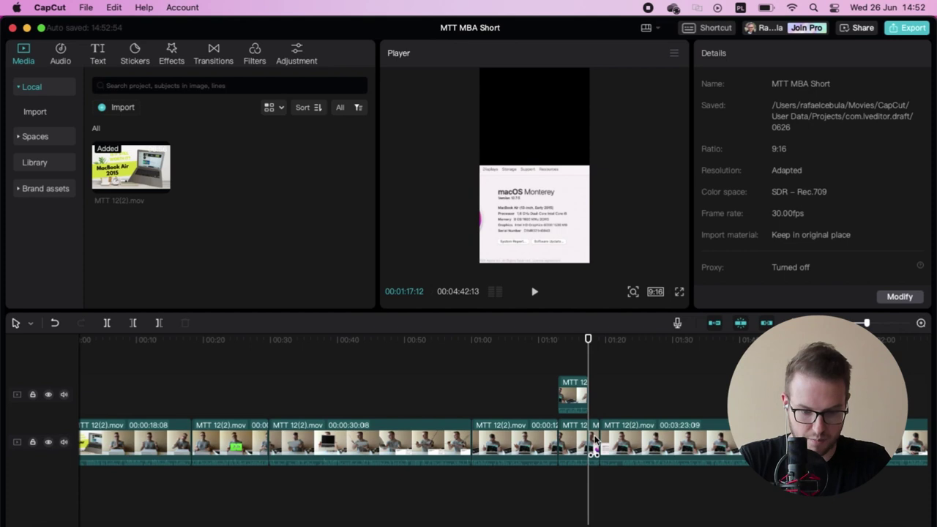
left_click(593, 441)
left_click(600, 409)
key("space")
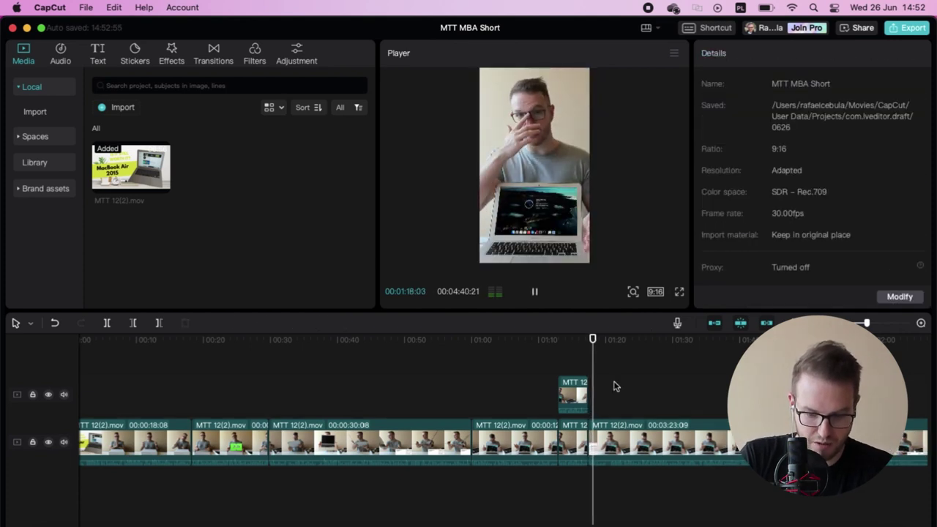
scroll(612, 385, "right", 5)
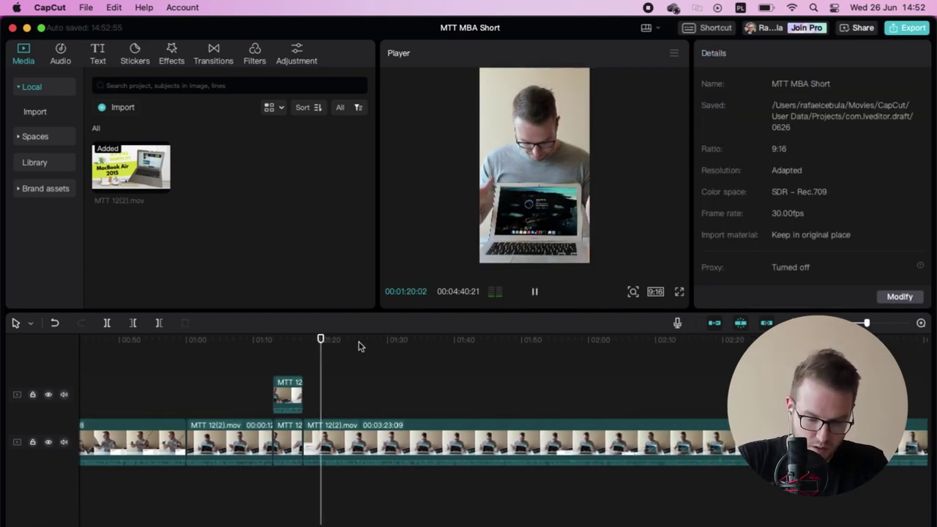
left_click_drag(359, 346, 684, 390)
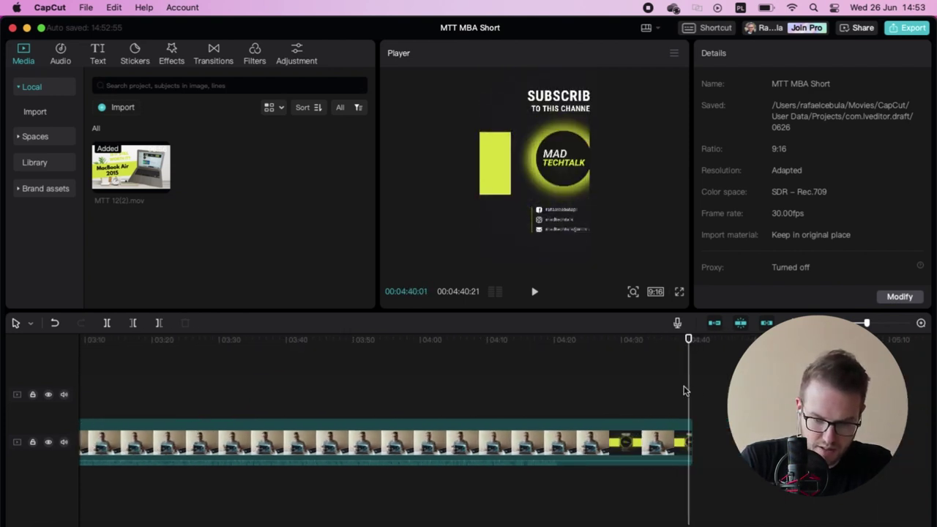
- Review the closing section near 4:06, then play the short from 0:00
left_click_drag(616, 342, 460, 350)
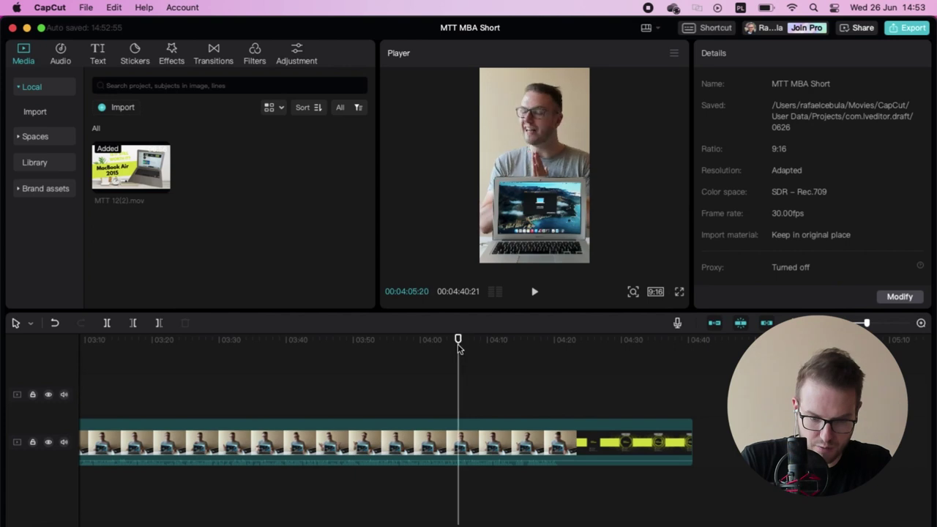
key("space")
key("space")
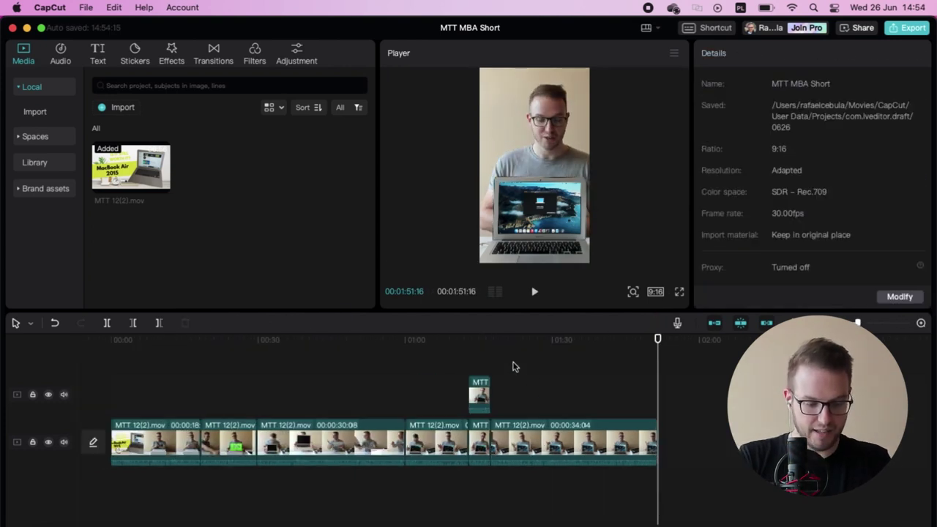
left_click_drag(504, 342, 20, 367)
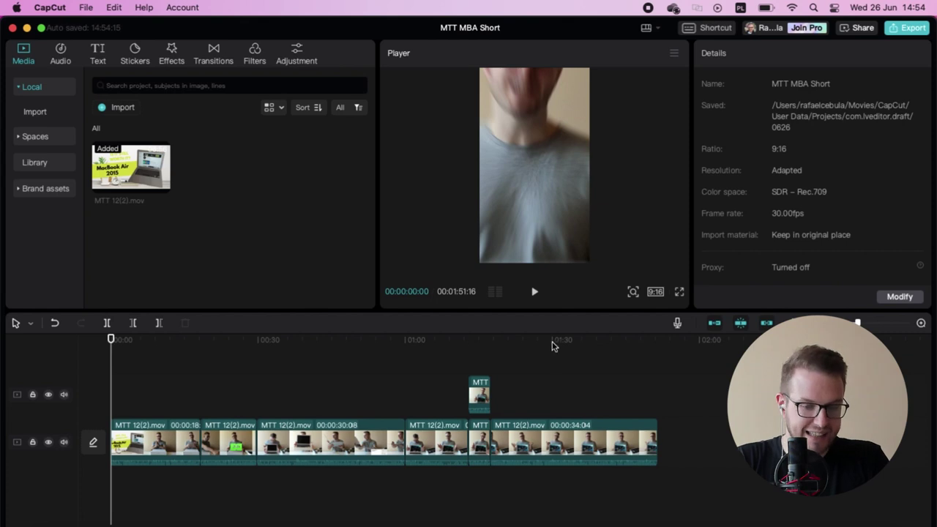
left_click_drag(573, 342, 96, 344)
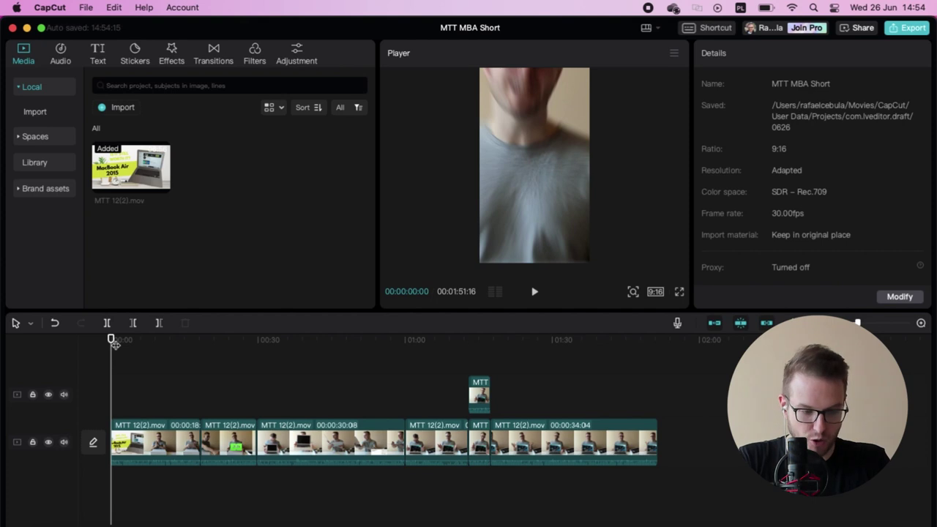
key("space")
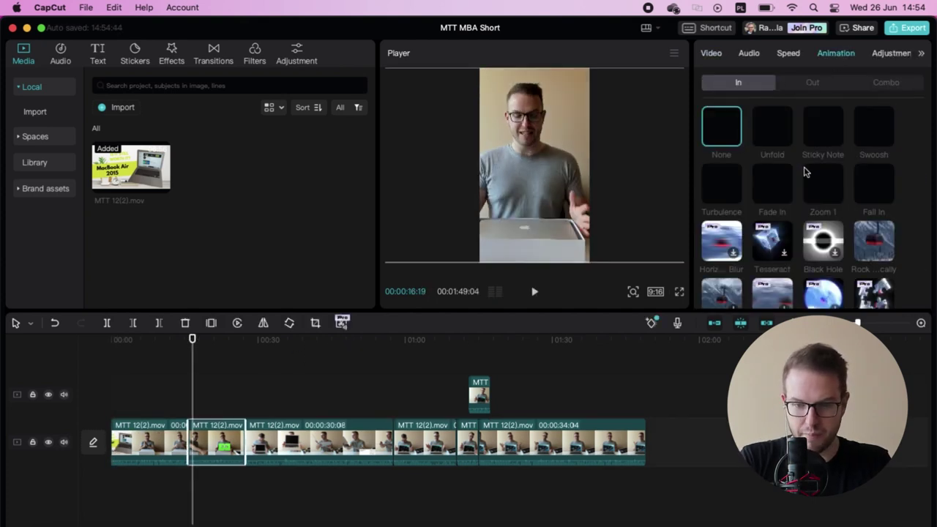
- Apply the Zoom 1 In animation (0.5s) to the second clip and preview it
left_click(786, 55)
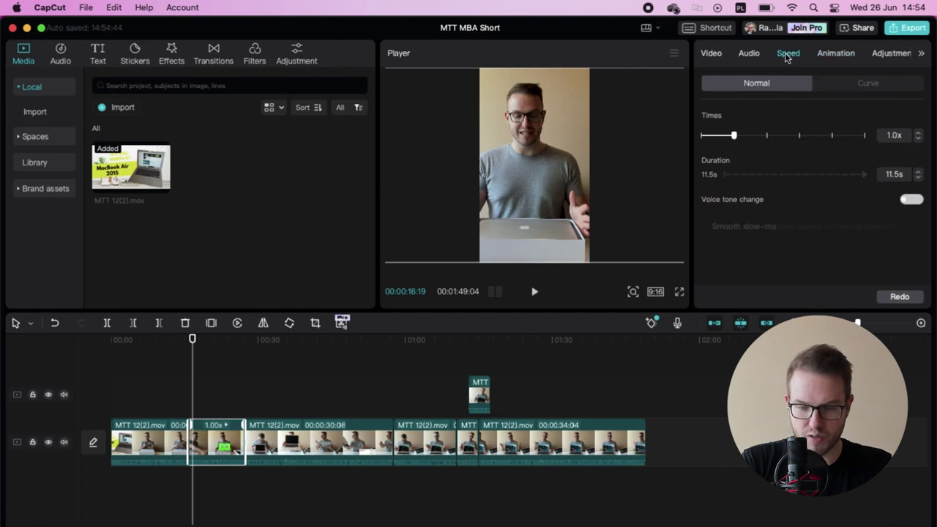
left_click(829, 57)
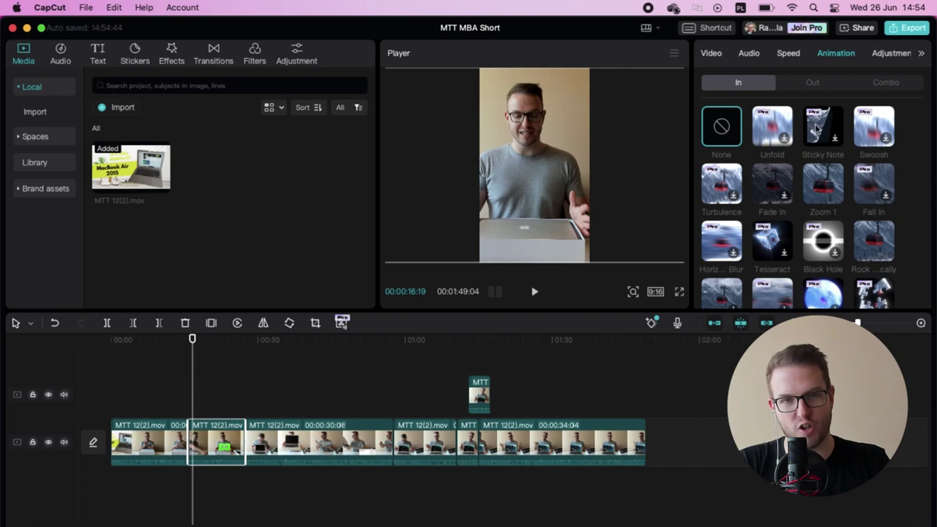
left_click(832, 192)
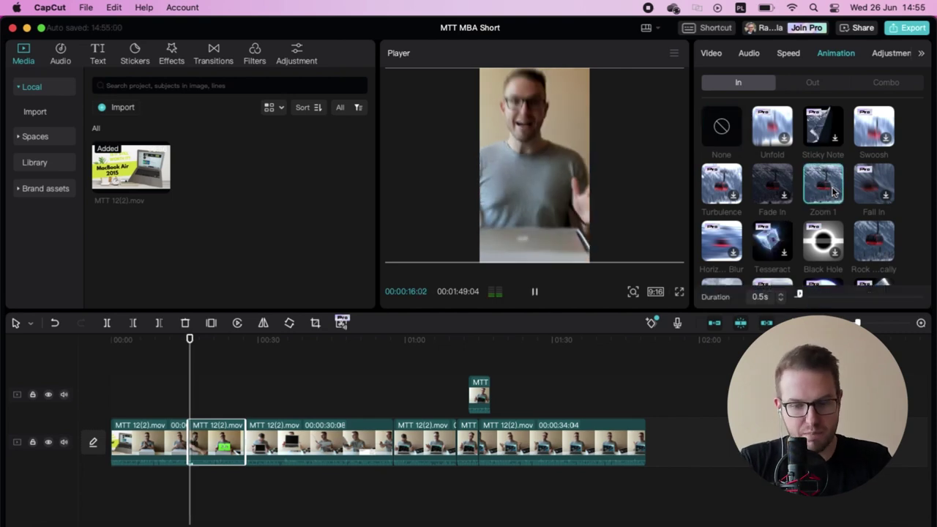
key("space")
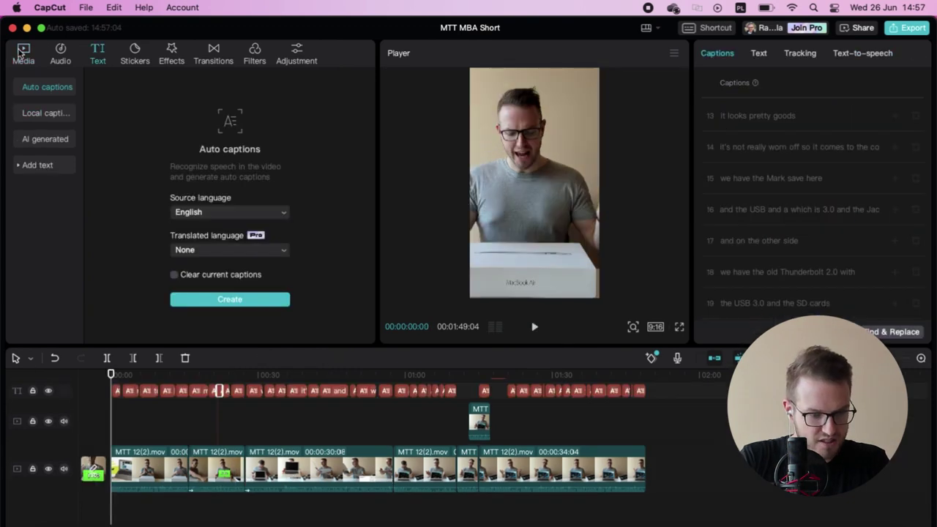
- Search the media Library's stock footage for 'old' clips
left_click(23, 52)
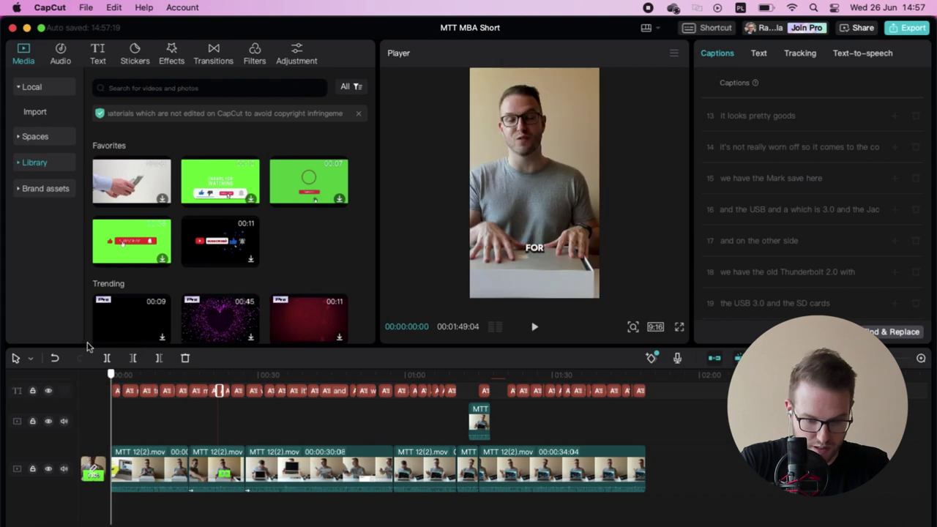
scroll(199, 241, "down", 3)
scroll(202, 234, "up", 3)
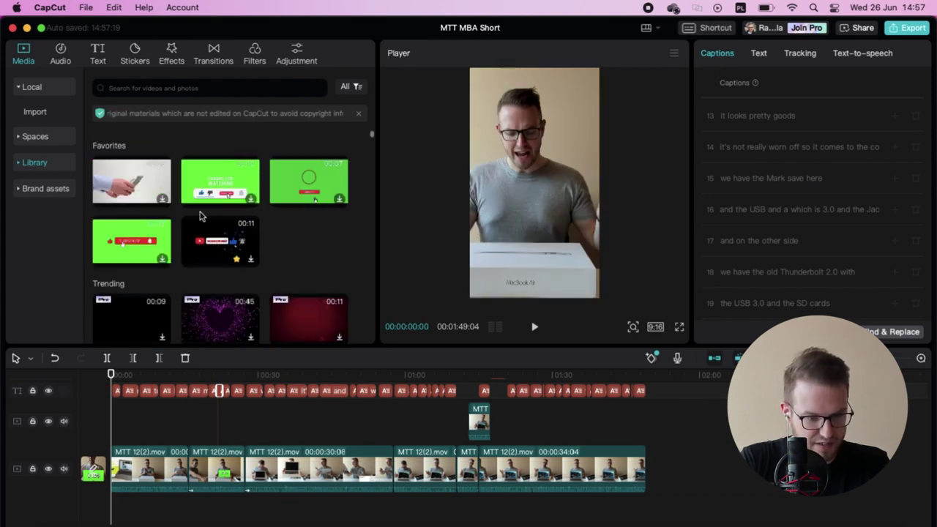
left_click(184, 88)
type("old")
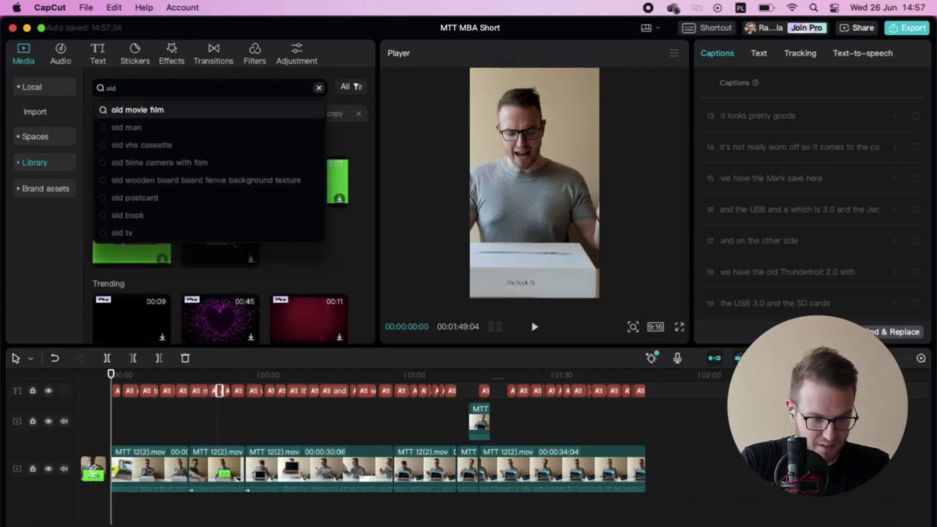
key("Return")
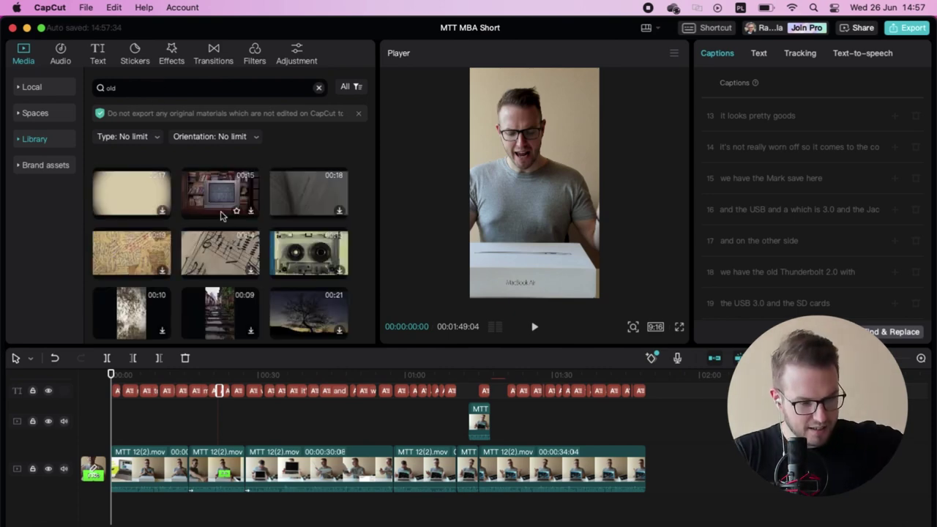
- Overlay the old TV stock clip near the start and enlarge it to 327%
left_click(217, 203)
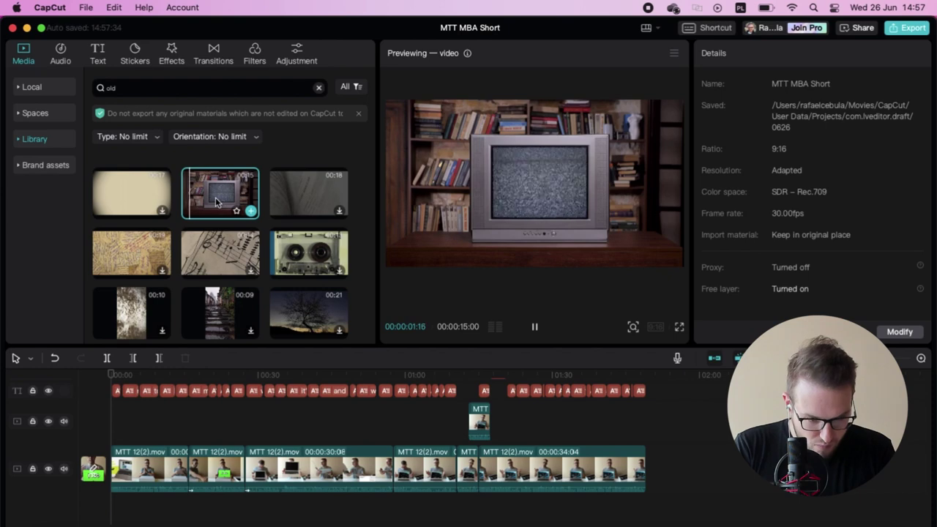
left_click_drag(216, 197, 128, 422)
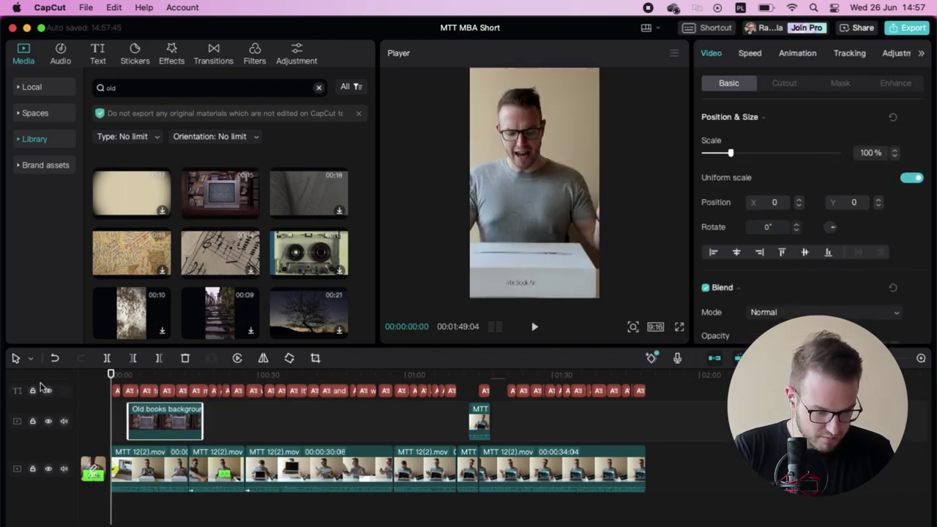
key("space")
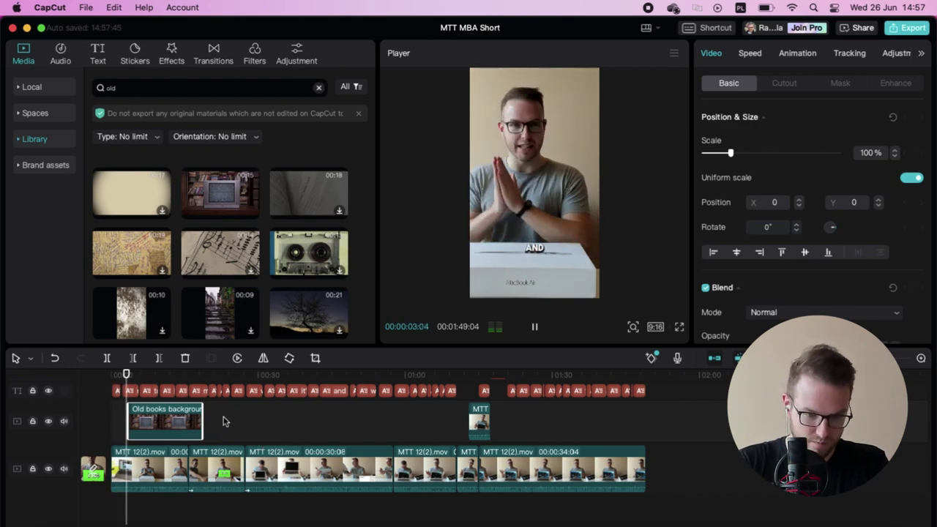
key("space")
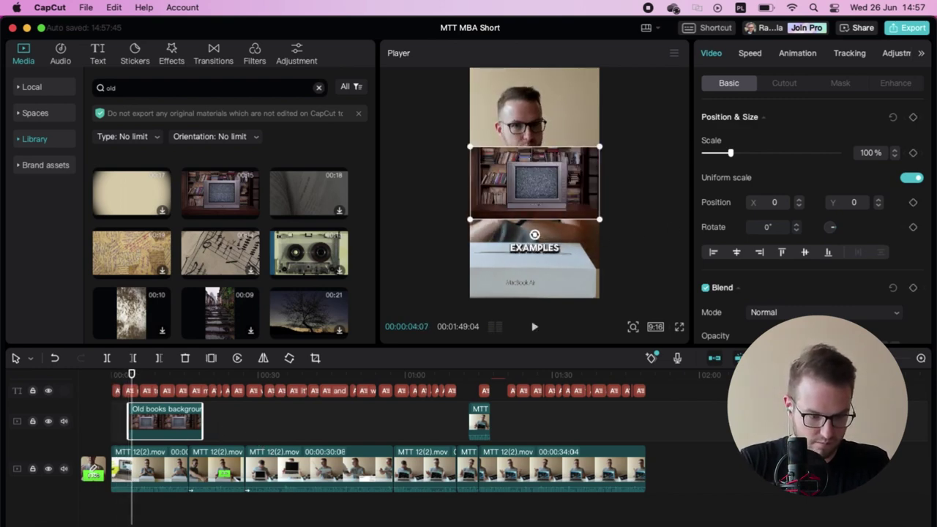
left_click_drag(600, 223, 745, 298)
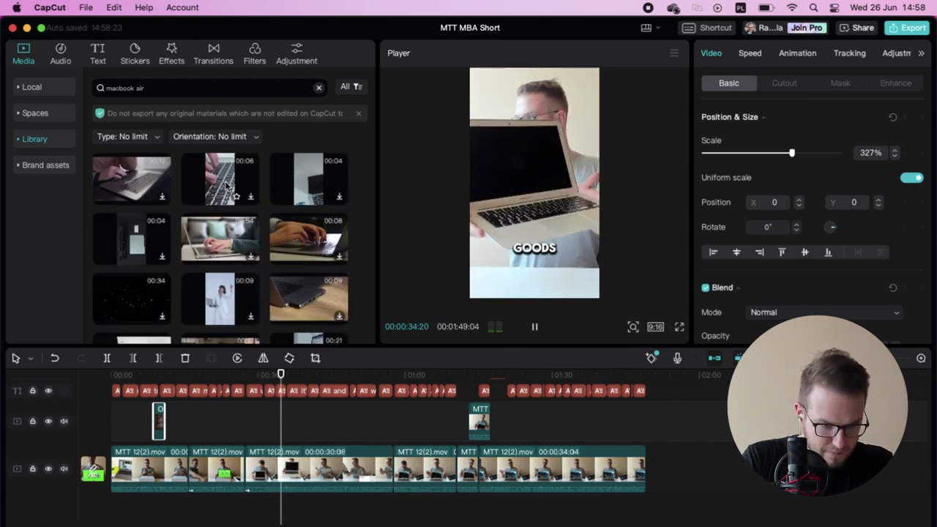
- Overlay the hands-typing keyboard stock clip at about 0:35 and play that section back
left_click_drag(226, 184, 294, 444)
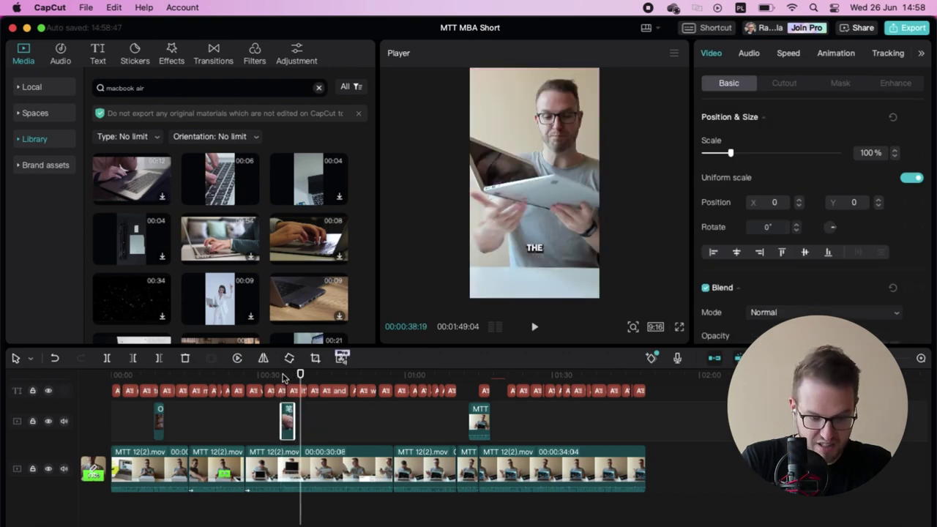
left_click(261, 375)
key("space")
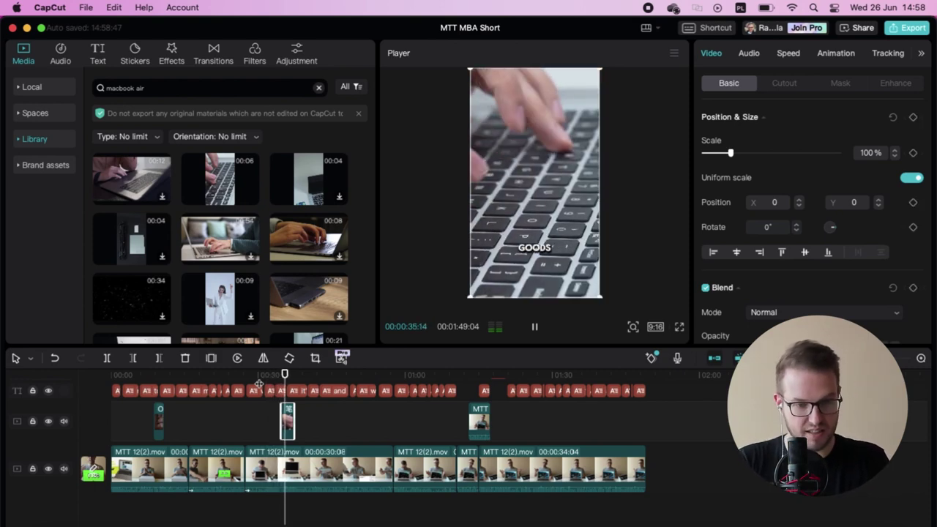
key("space")
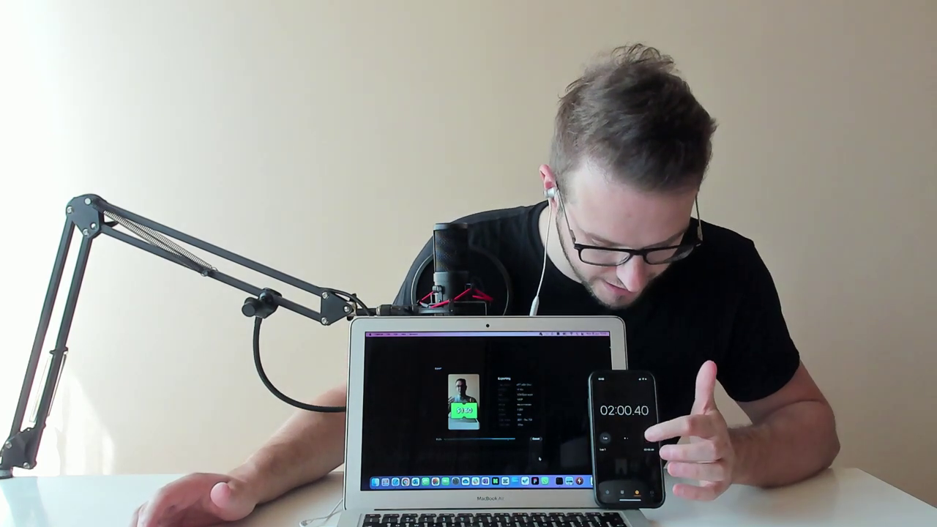
- Wait for the export to reach 100% and show the 'Video is saved' screen
mouse_move(532, 459)
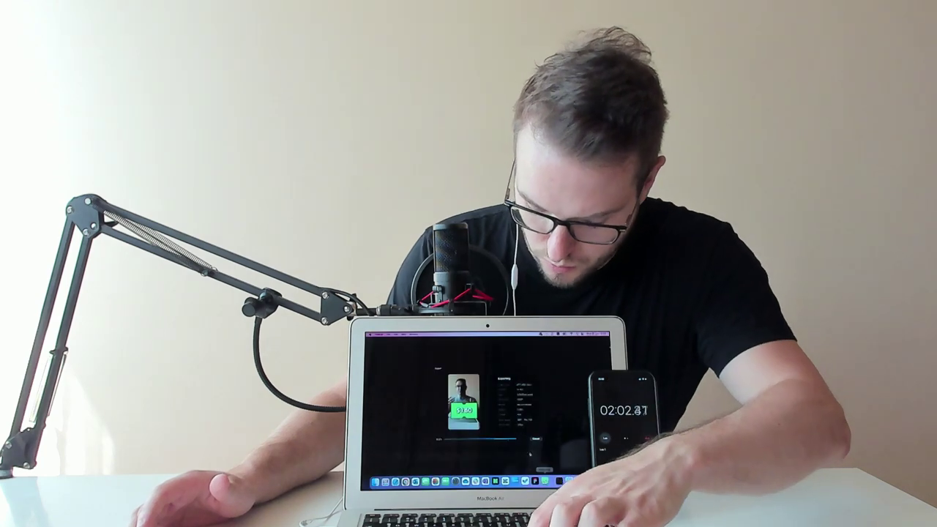